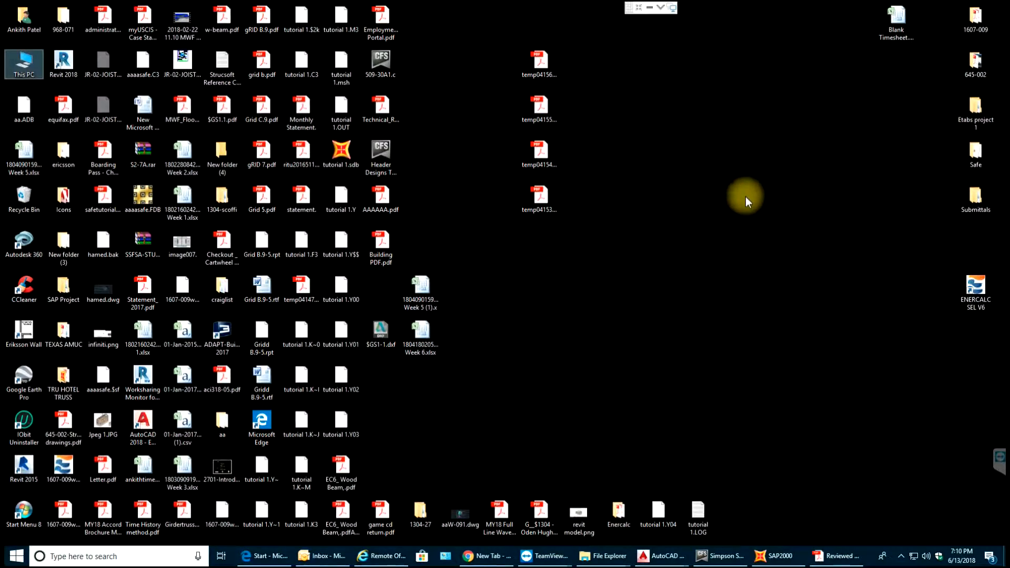
Launch ENERCALC SEL V6 from Windows search and decline the offered update.
click(166, 556)
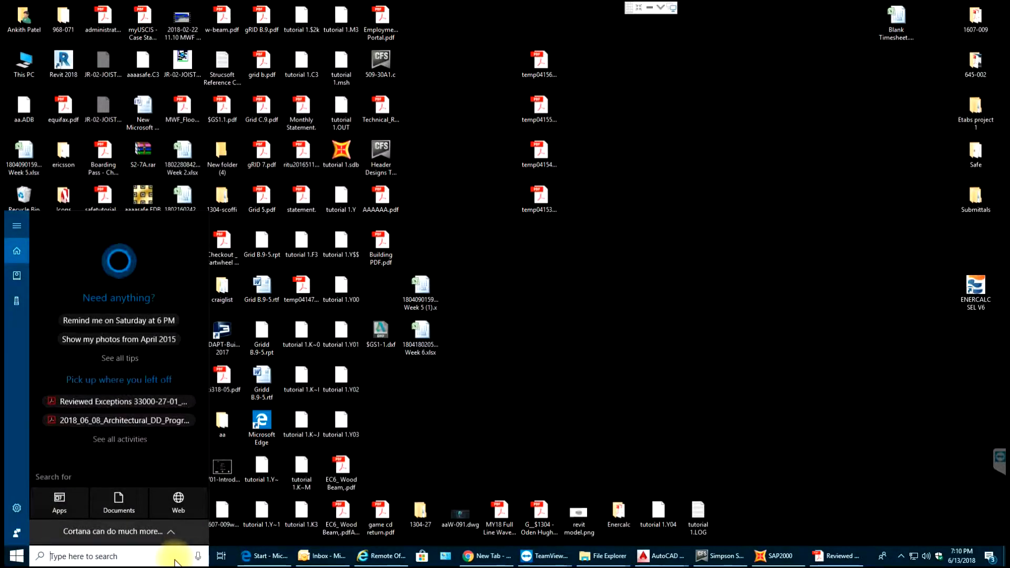
text(Ener)
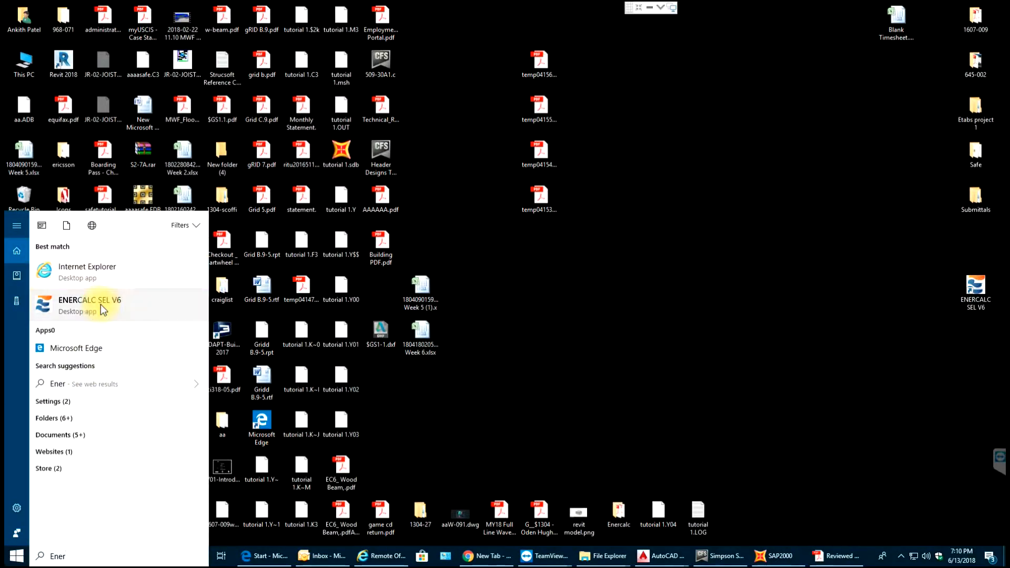
click(89, 306)
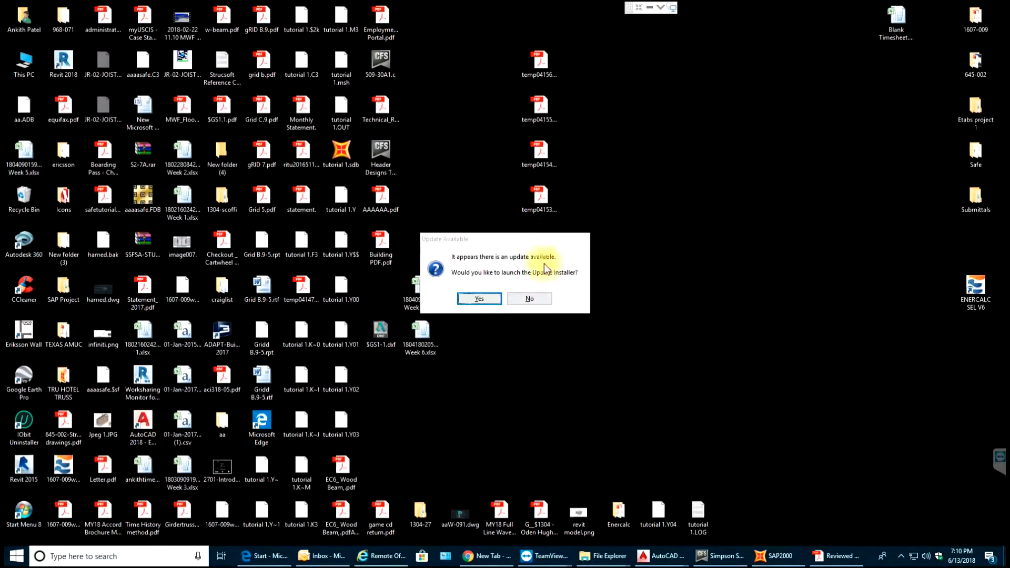
click(535, 298)
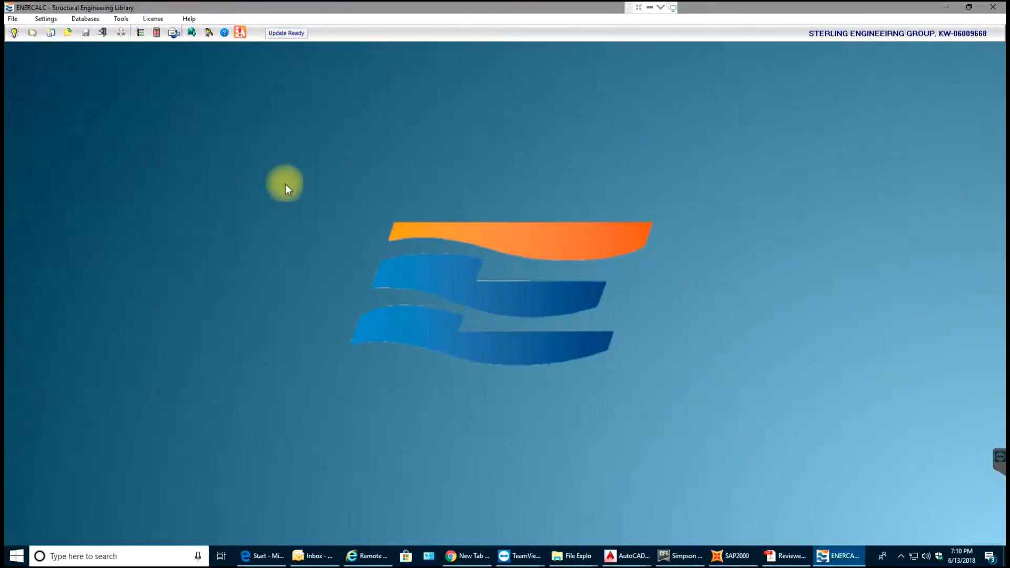
Start a Wall Footing Quick Calc and include footing weight as dead load.
click(13, 18)
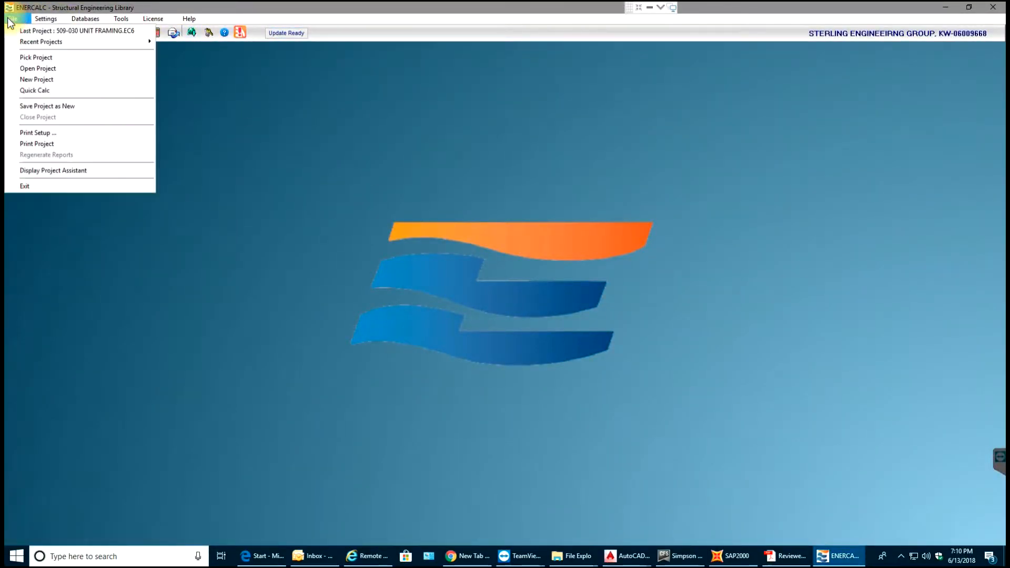
click(38, 91)
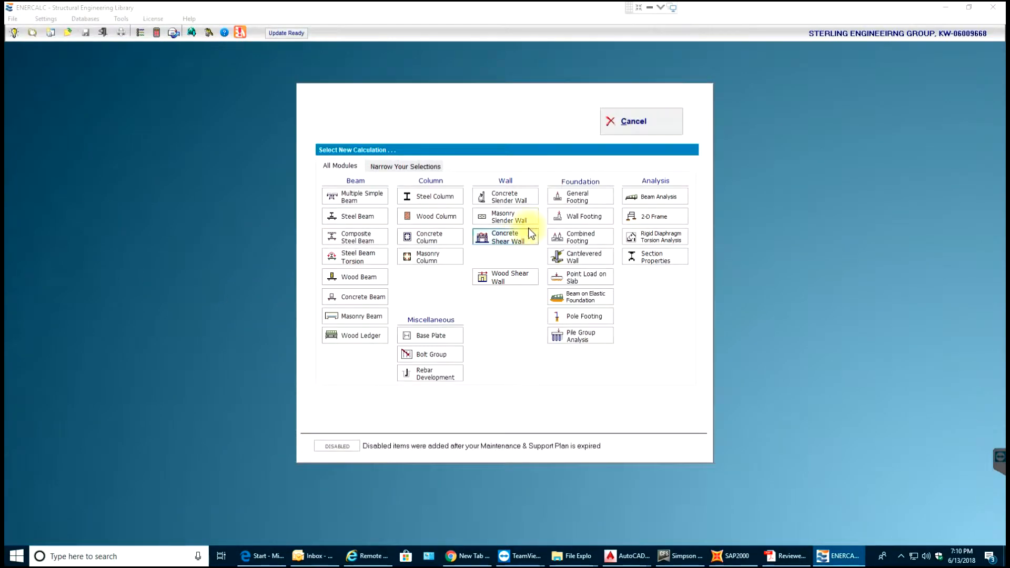
click(576, 217)
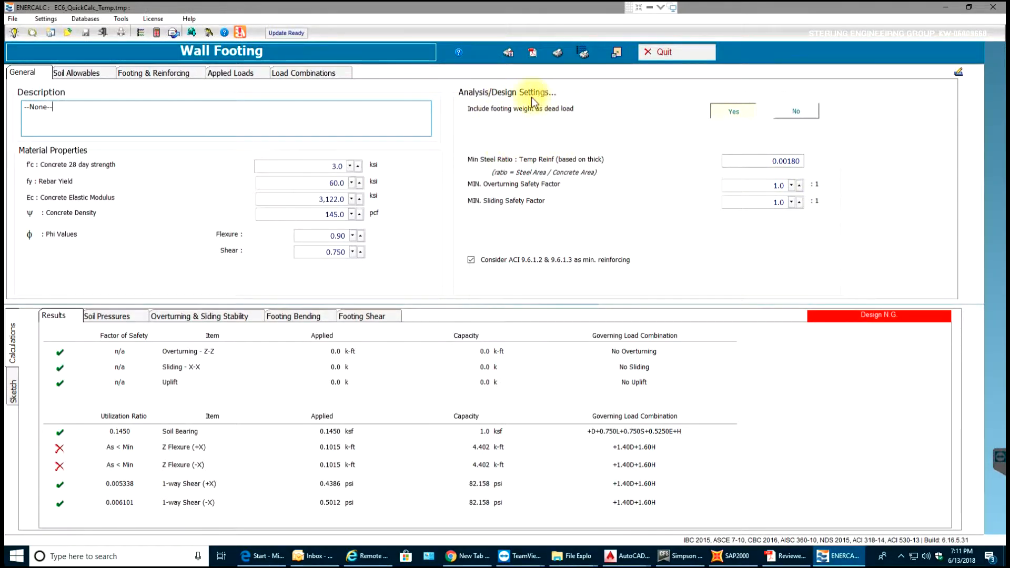
click(731, 109)
Set allowable soil bearing pressure to 6.0 ksf on Soil Allowables and recalculate.
click(74, 76)
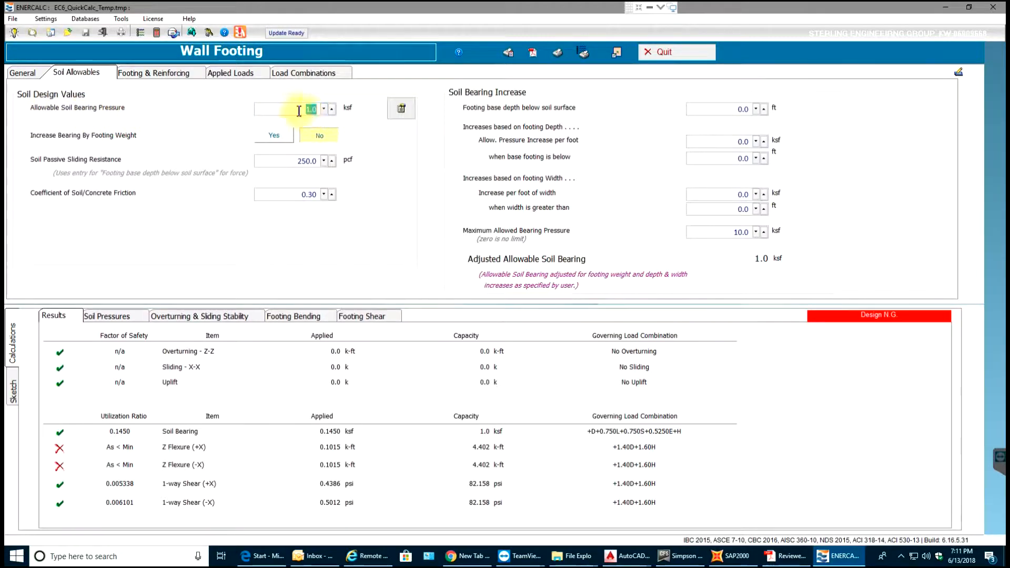
text(6)
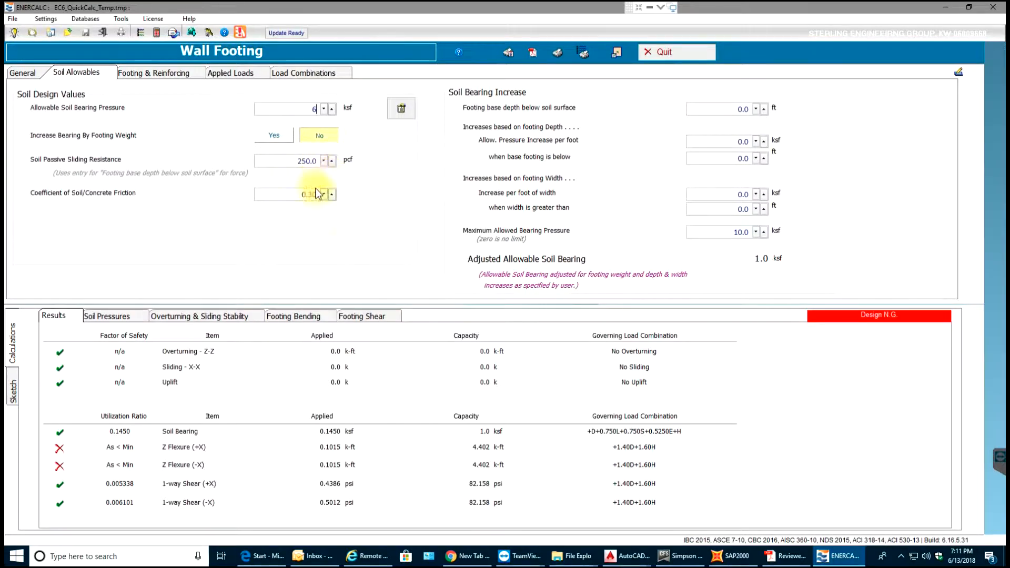
click(324, 162)
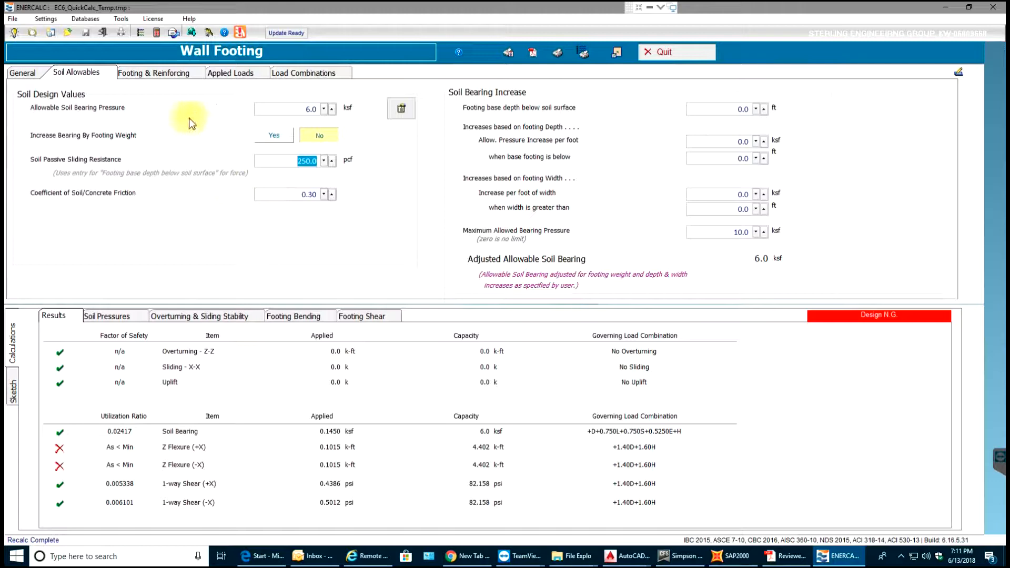
Enter vertical loads of 25 k/ft dead and 50 k/ft live.
click(230, 72)
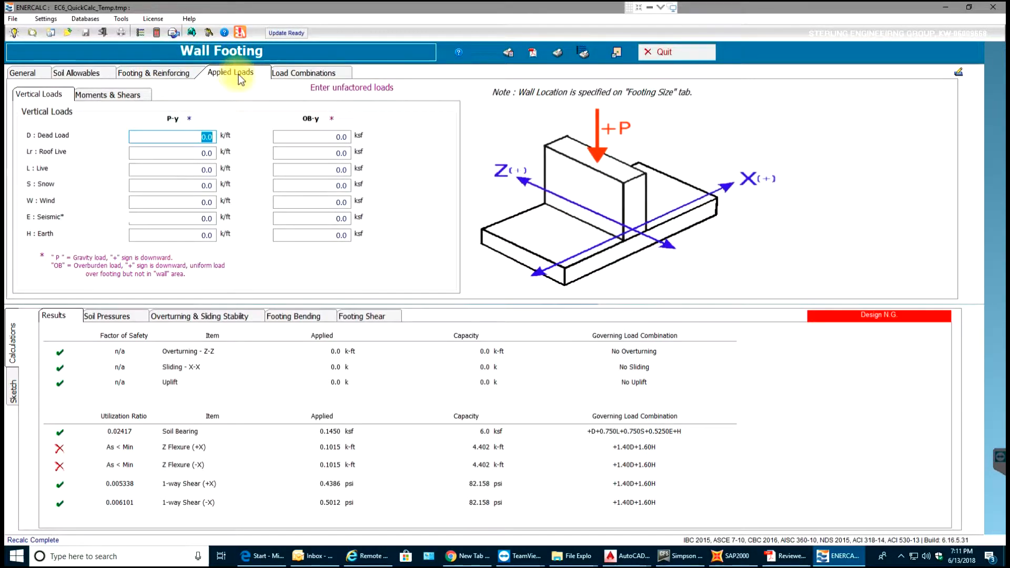
text(25)
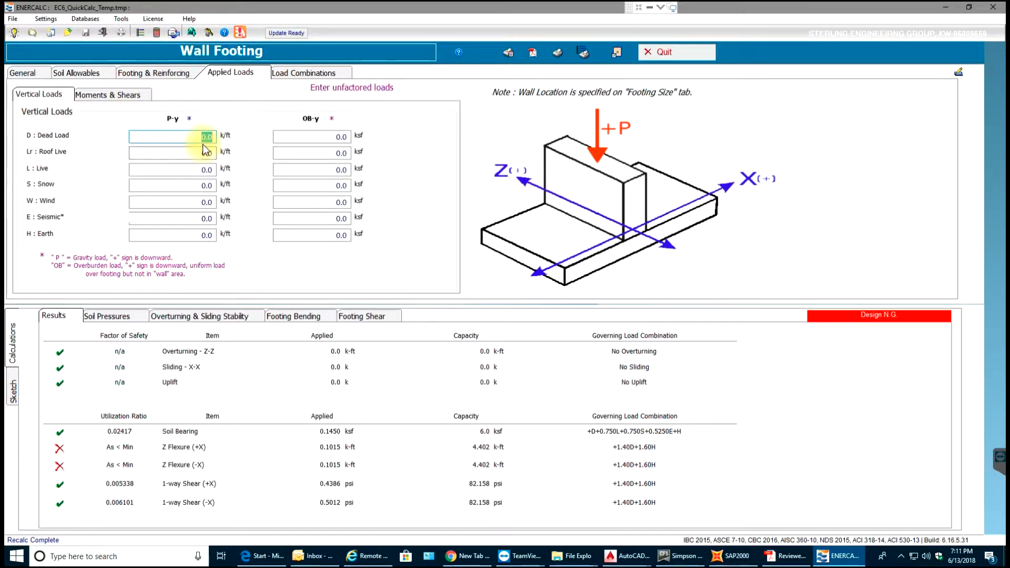
click(166, 185)
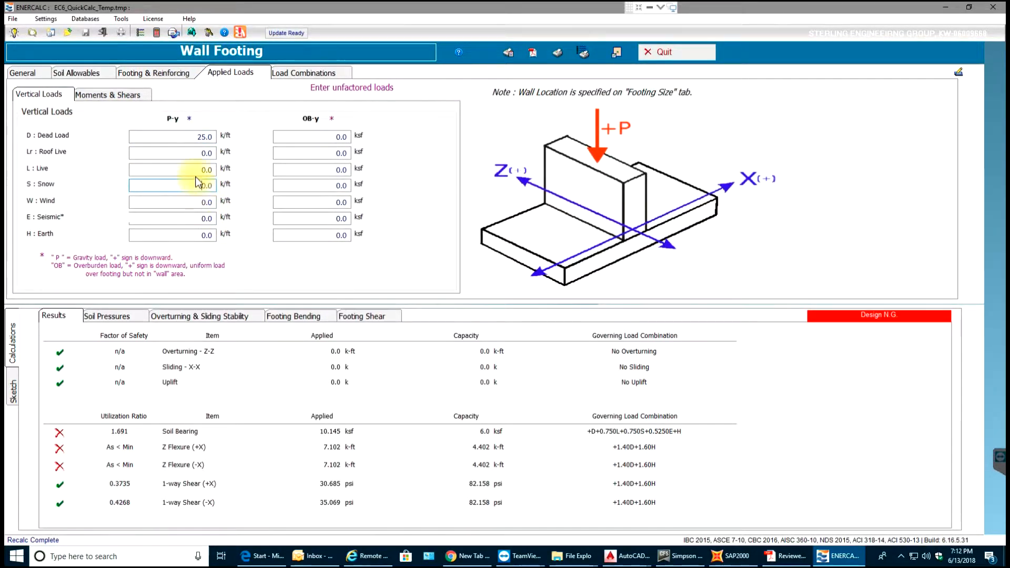
click(202, 169)
text(50)
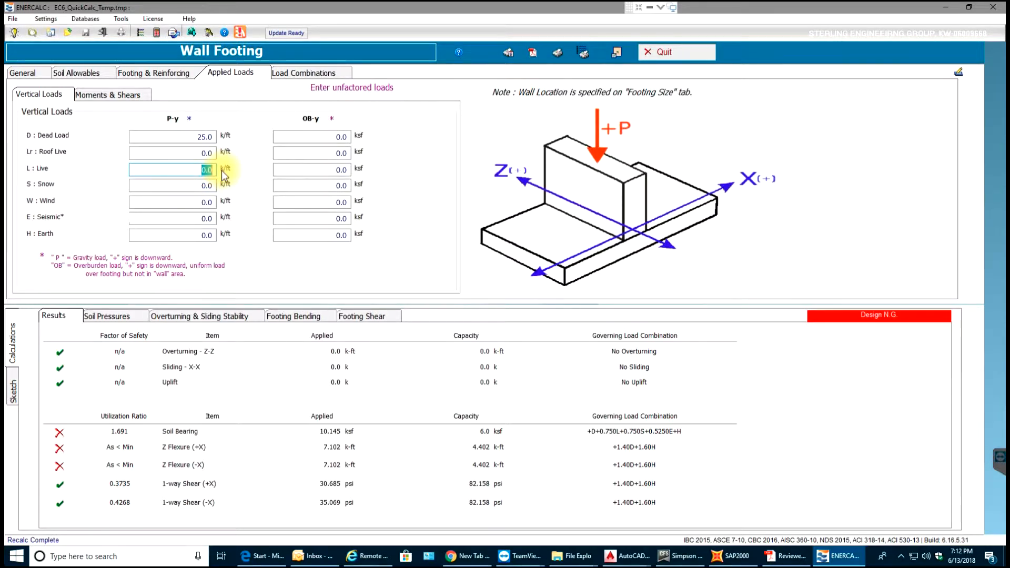
Enter M-zz moments of 100 k-ft dead and 100 k-ft live and recalculate.
click(107, 95)
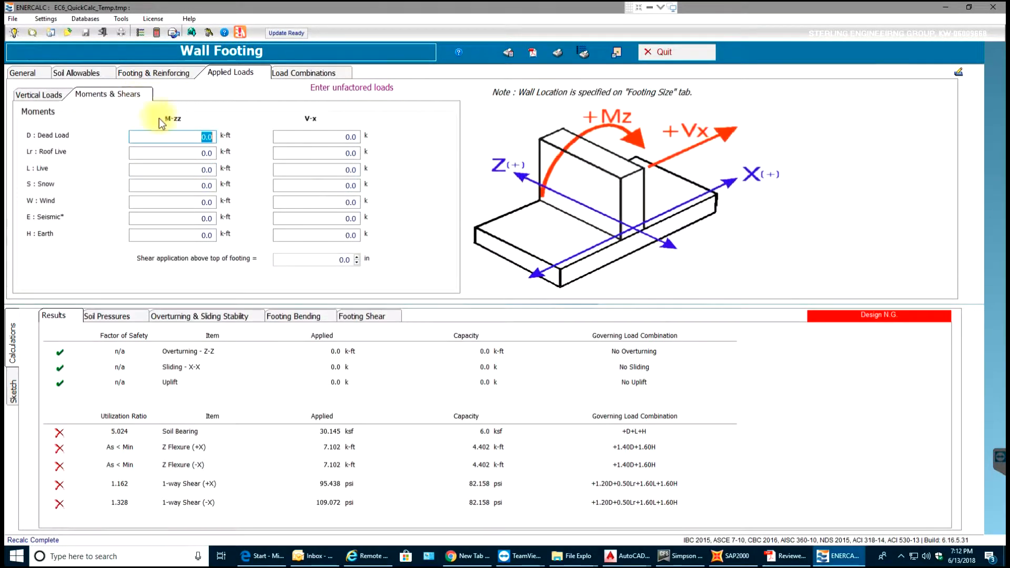
click(186, 136)
text(100)
click(188, 169)
text(100)
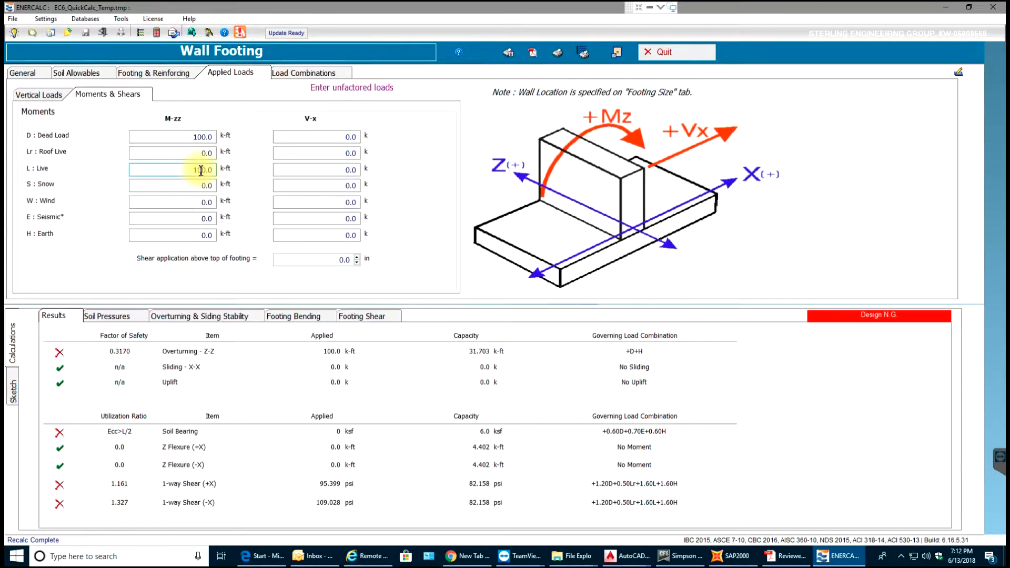
click(186, 153)
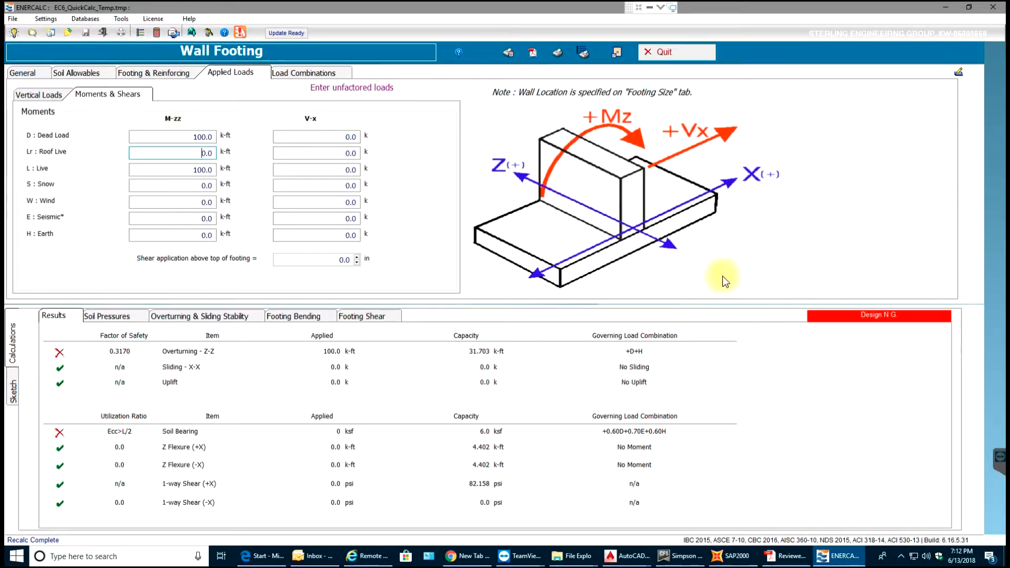
Set footing width to 4 ft on Dimensions, leaving thickness 12 in and other fields unchanged.
click(162, 73)
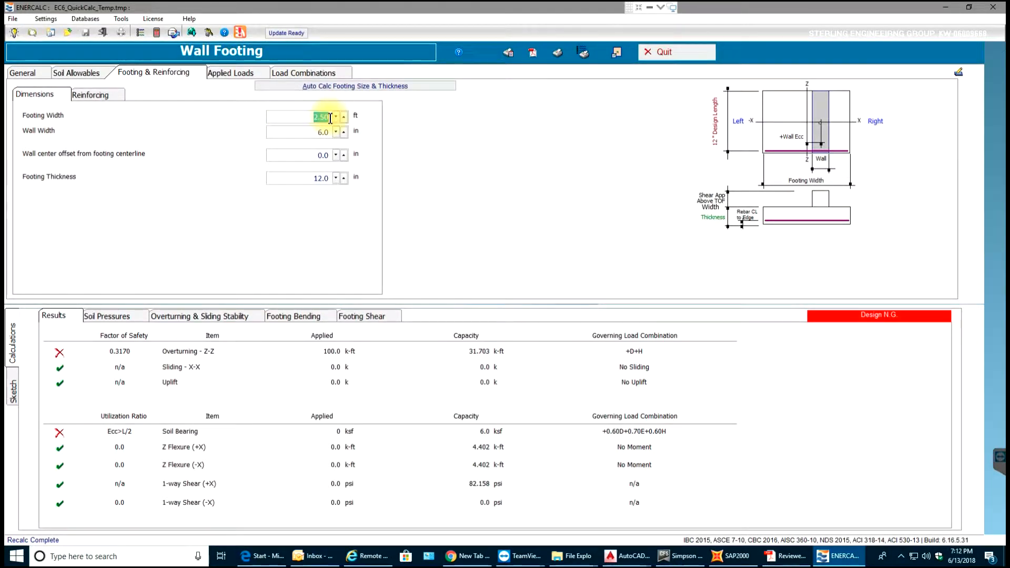
text(4)
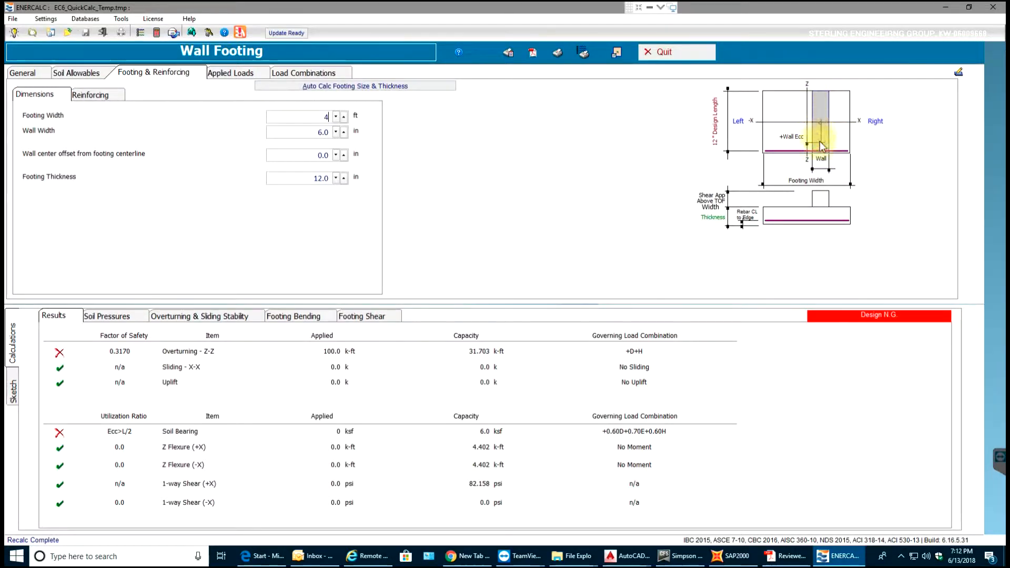
double_click(323, 132)
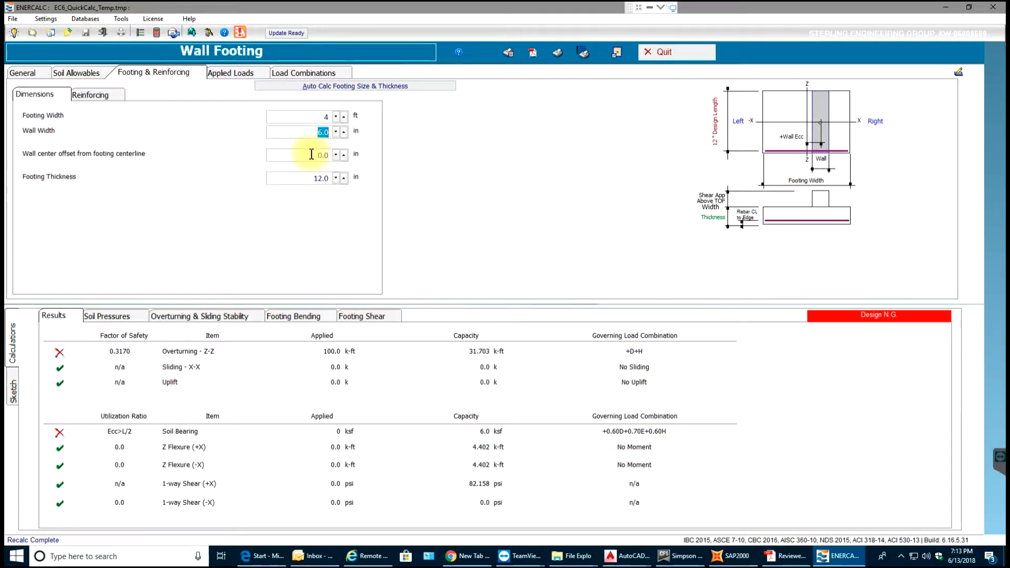
click(312, 154)
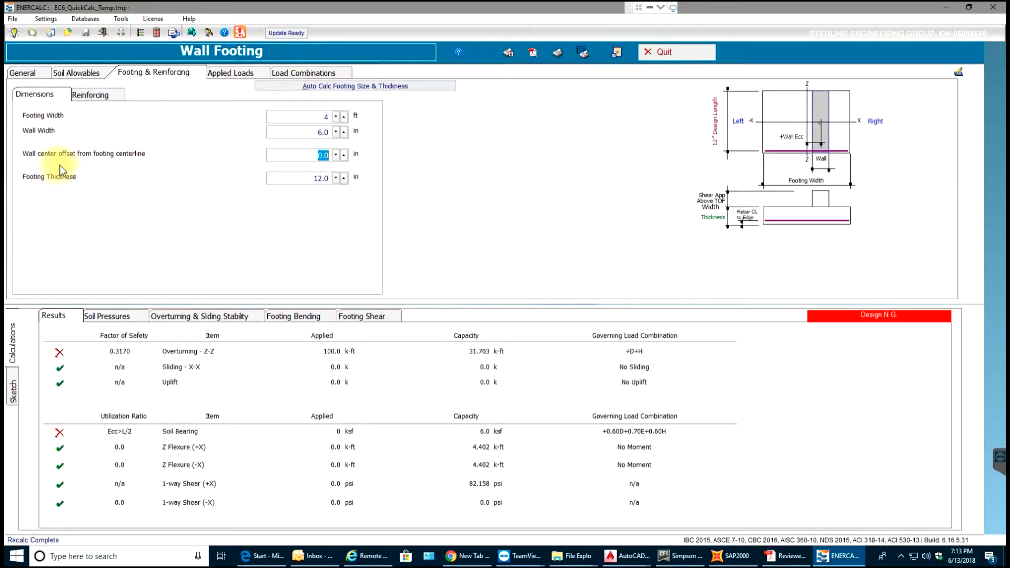
click(315, 176)
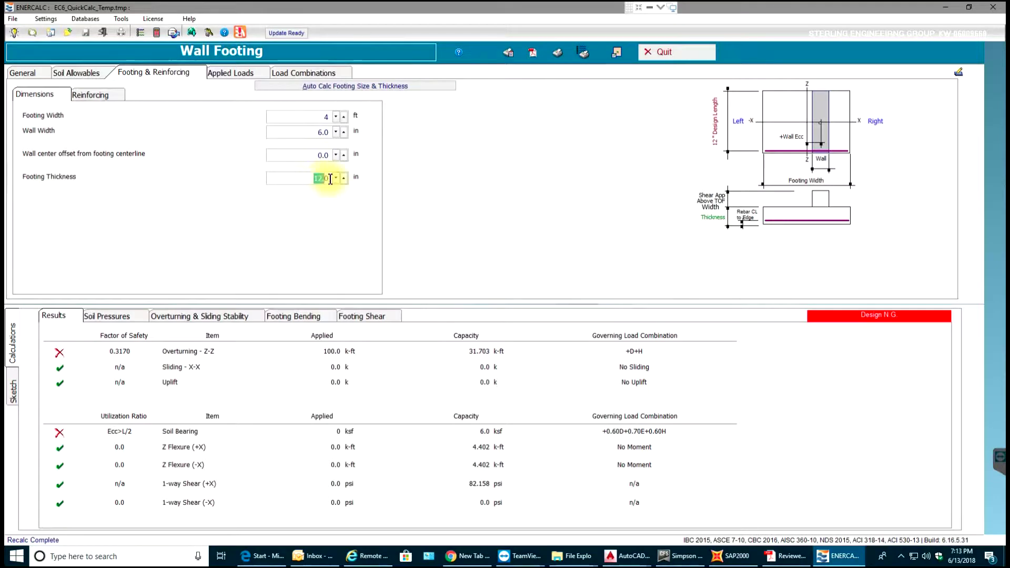
Set reinforcing bar size to #3 and show the footing sketch with bar callout.
click(91, 94)
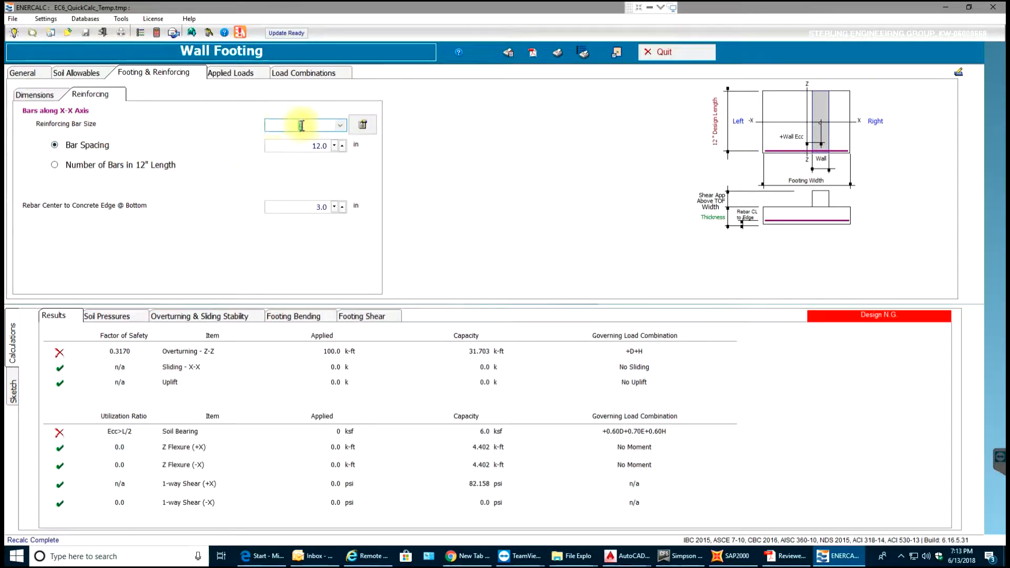
text(3)
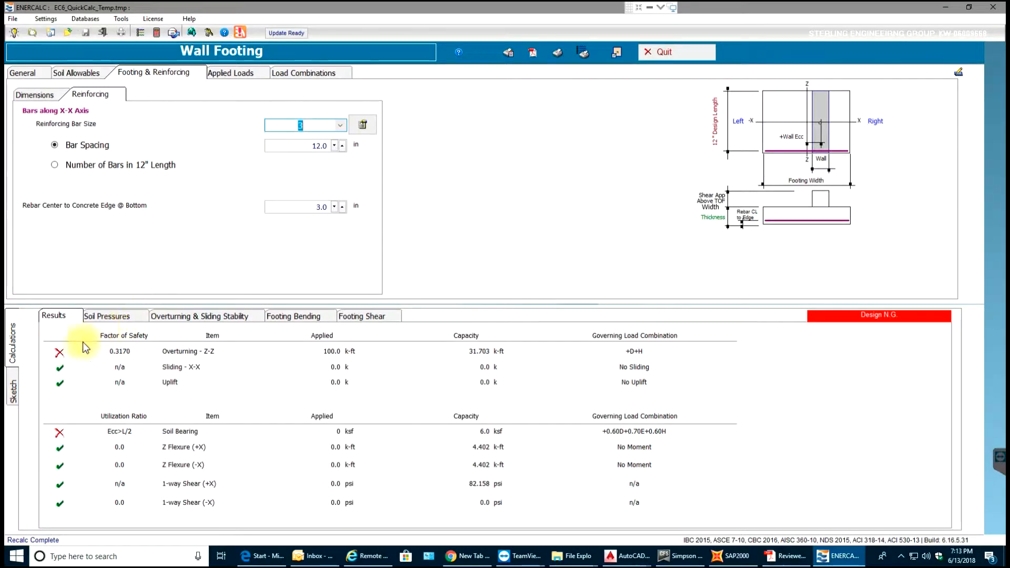
click(14, 390)
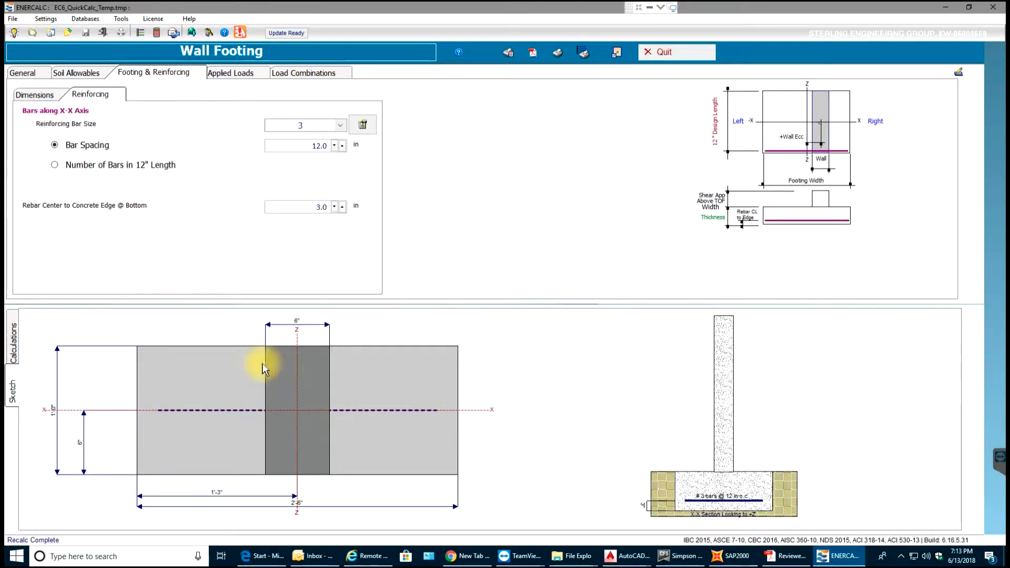
Set wall center offset to 1 in, then to 0 so the wall is centred on the footing.
click(33, 94)
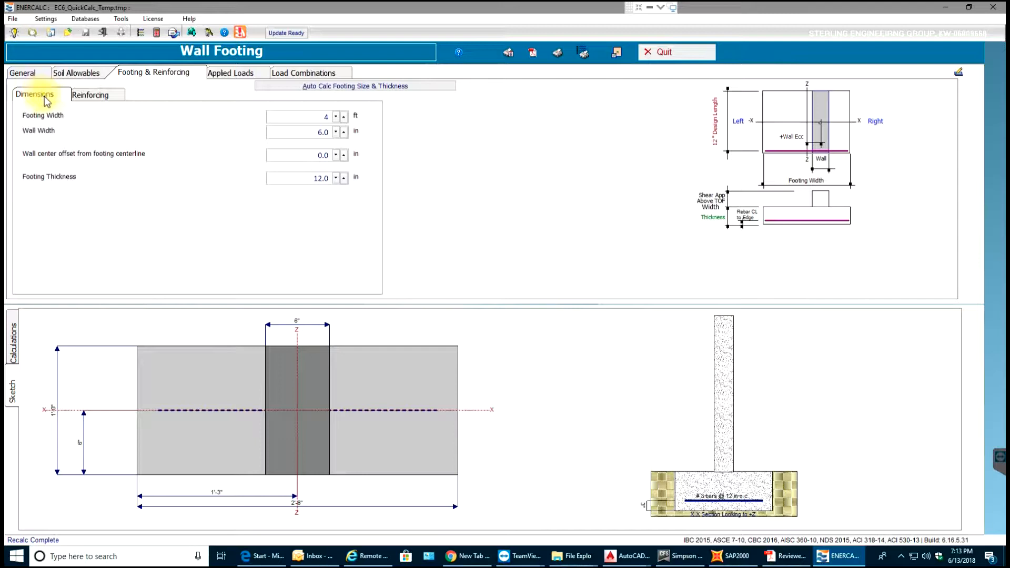
double_click(320, 155)
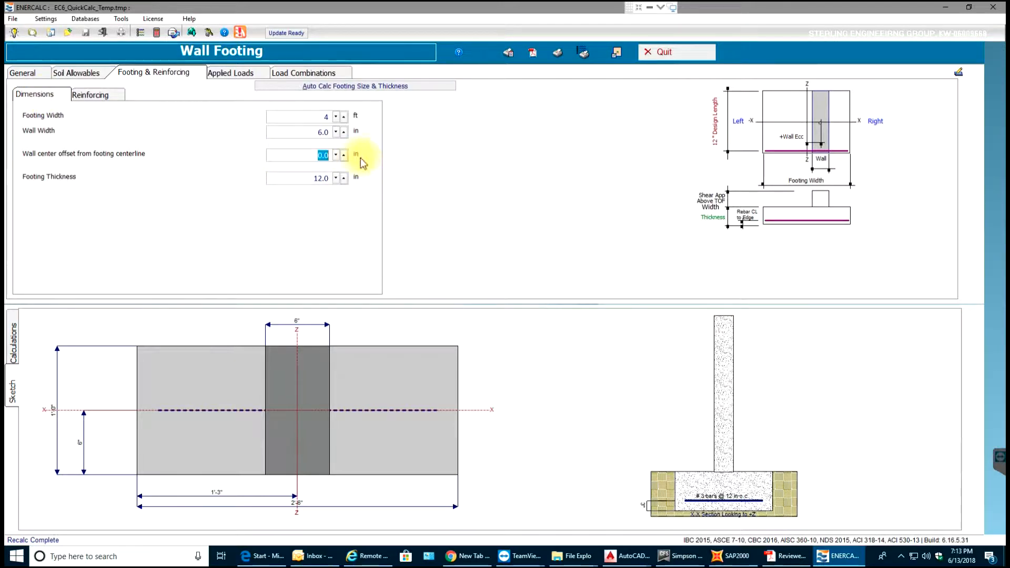
text(1)
click(308, 132)
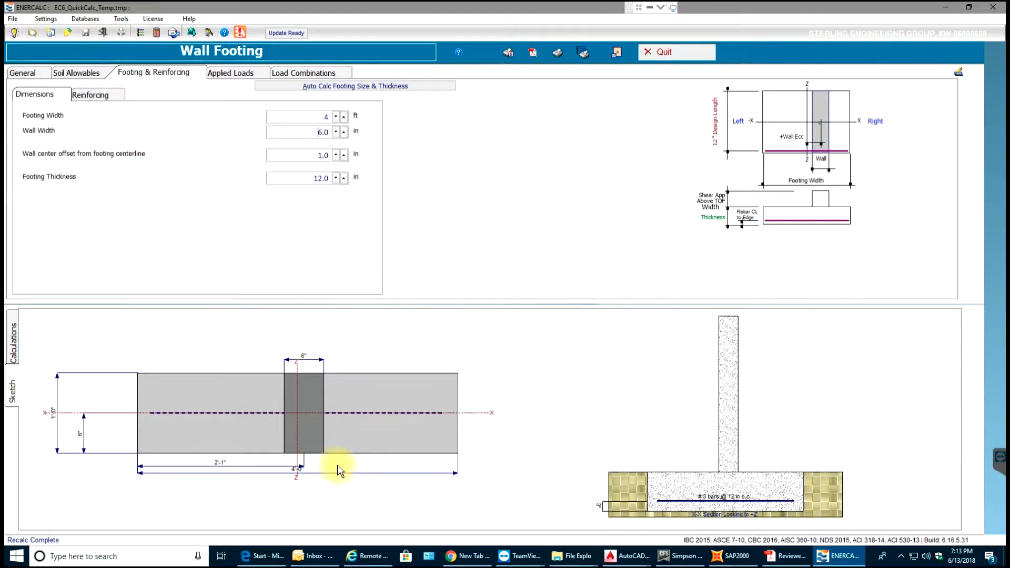
click(324, 155)
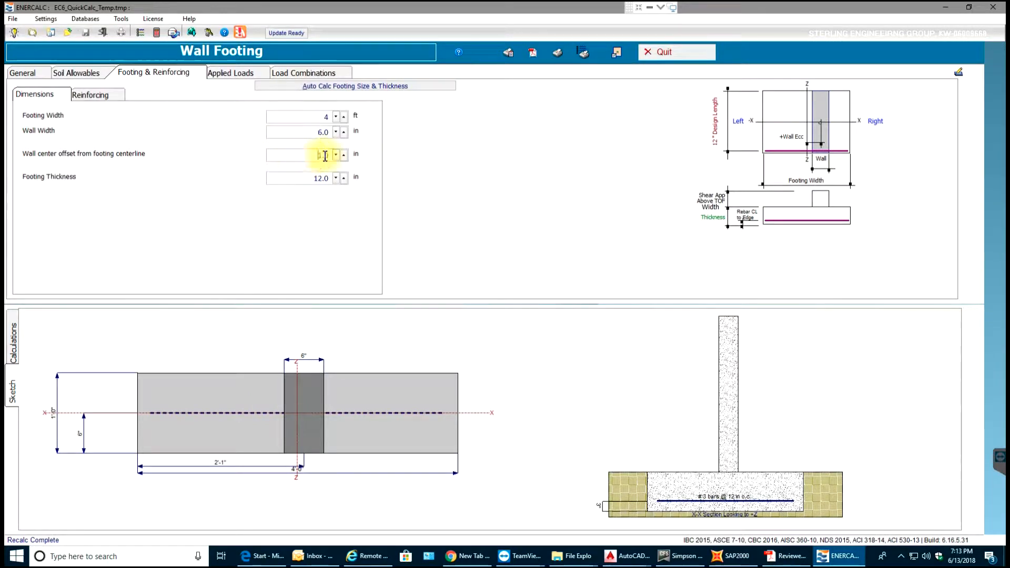
text(0)
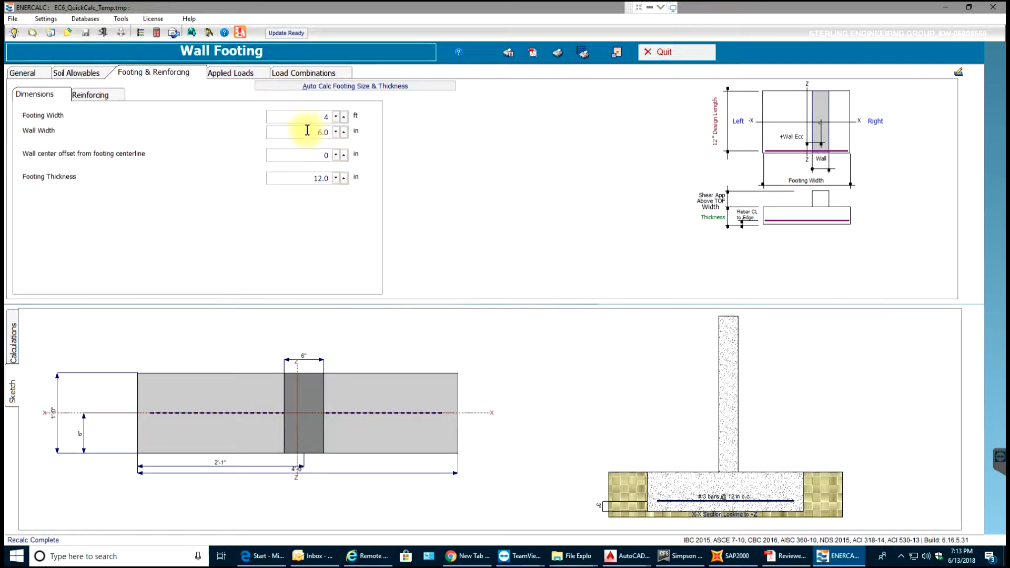
click(307, 131)
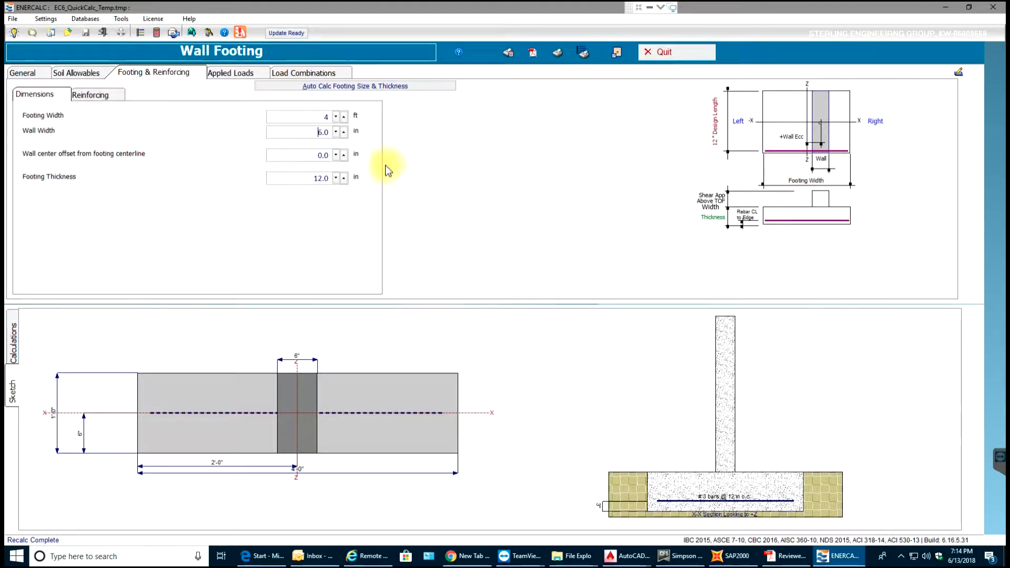
Show calculation results and change reinforcing bar size to #5; design still N.G.
click(90, 95)
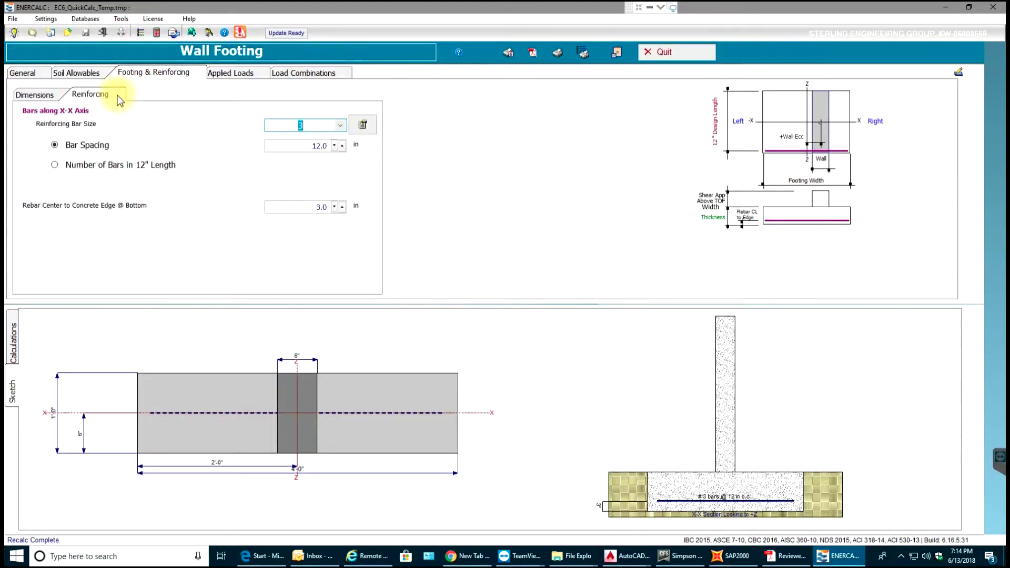
click(13, 341)
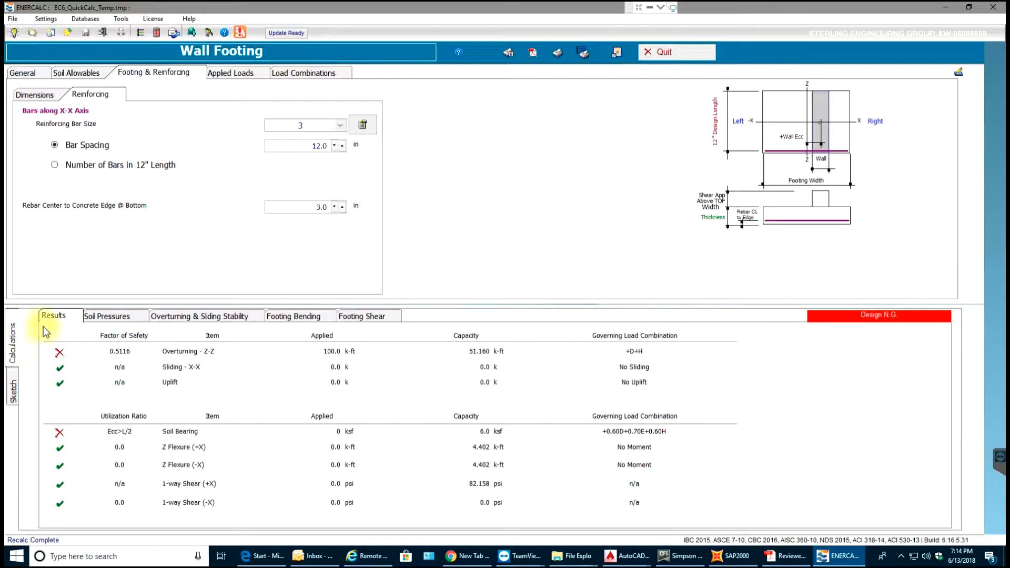
click(341, 125)
click(311, 158)
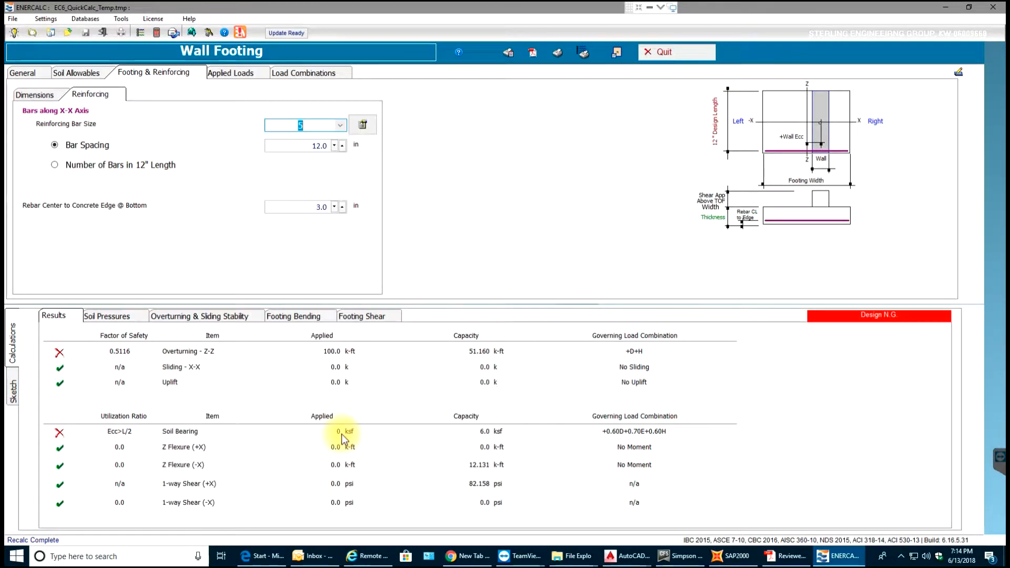
Review Soil Allowables, briefly toggling footing weight toward bearing, then return to Footing & Reinforcing.
click(76, 73)
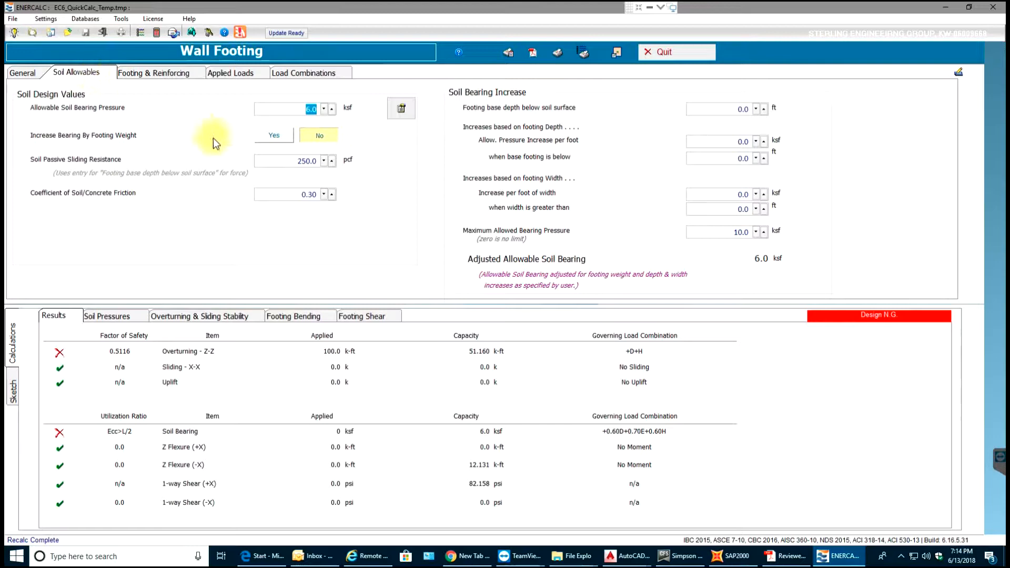
click(279, 138)
click(317, 134)
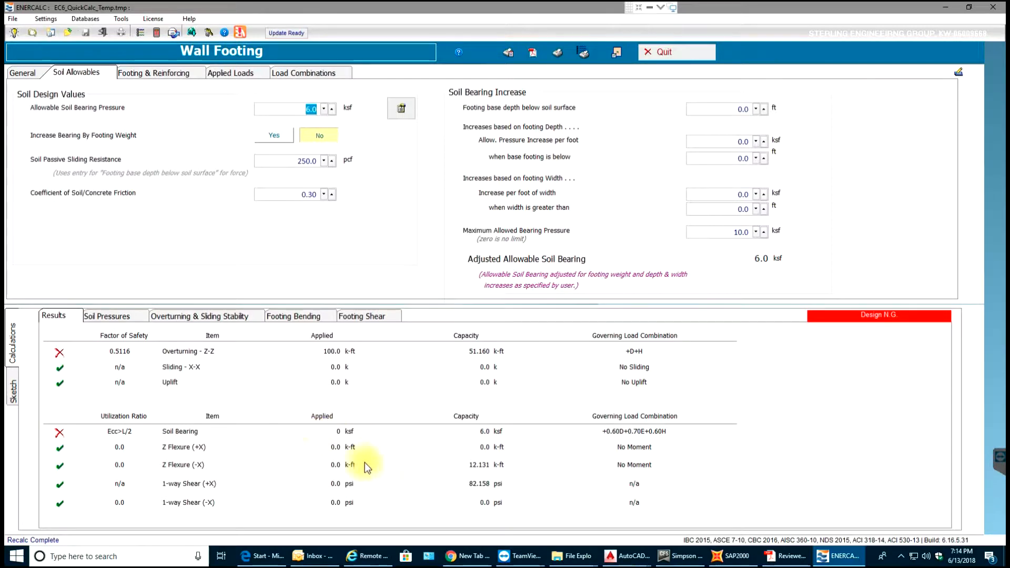
click(351, 449)
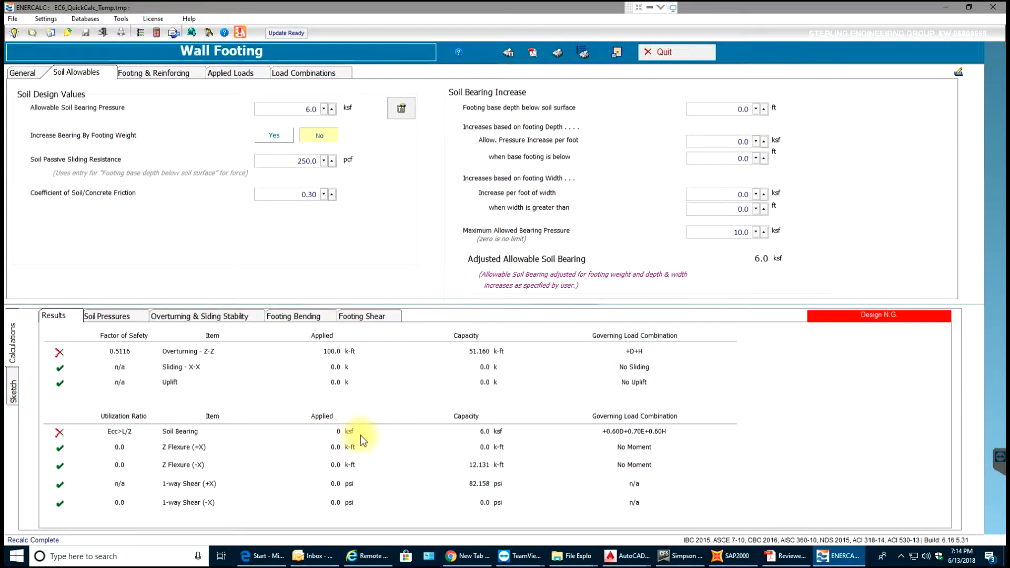
click(177, 73)
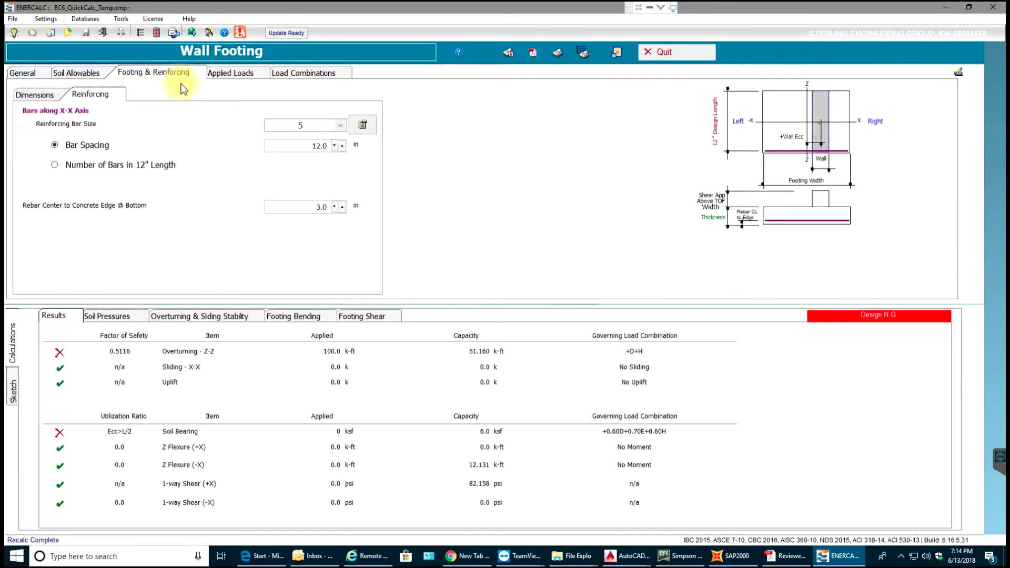
Set the dead-load M-zz moment to 0 k-ft, leaving only 100 k-ft live.
click(221, 76)
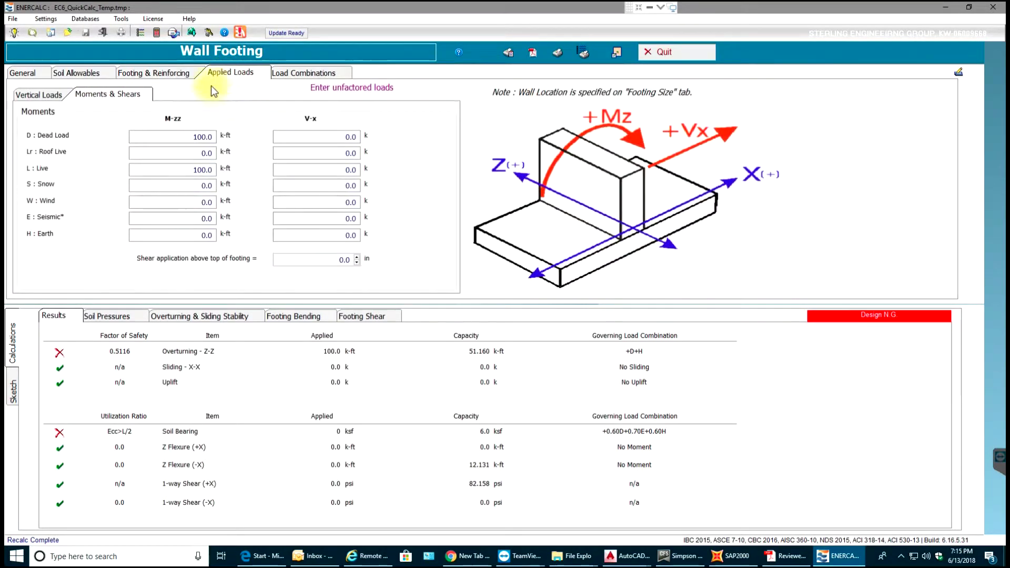
double_click(190, 136)
text(0)
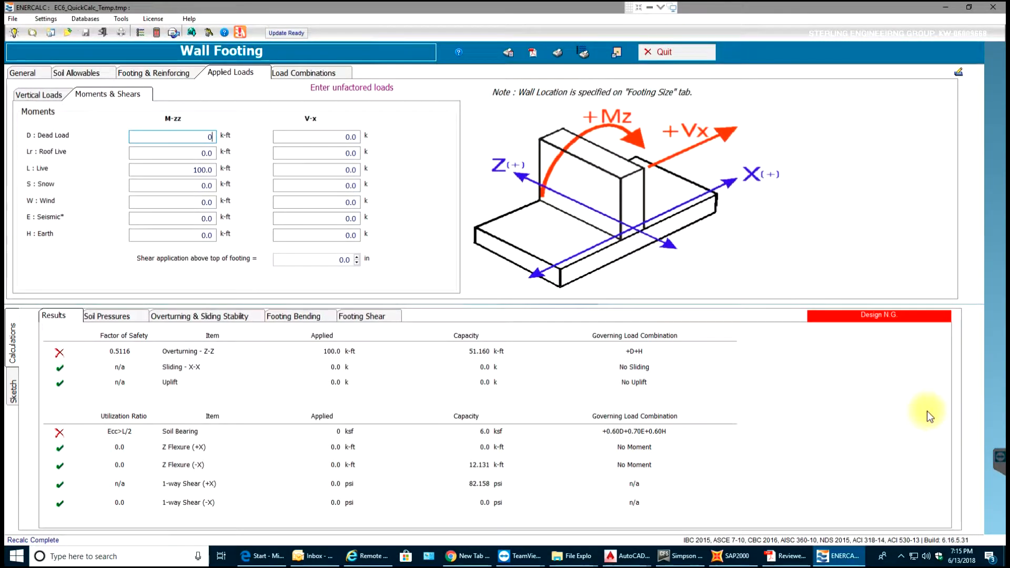
click(662, 9)
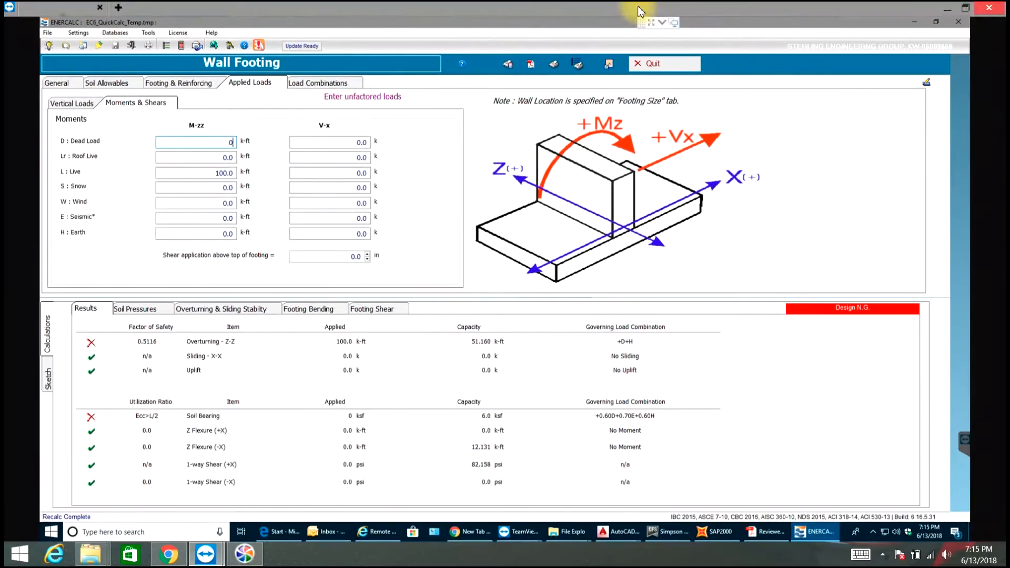
Minimise the ENERCALC window and return the remote session to full screen.
click(913, 21)
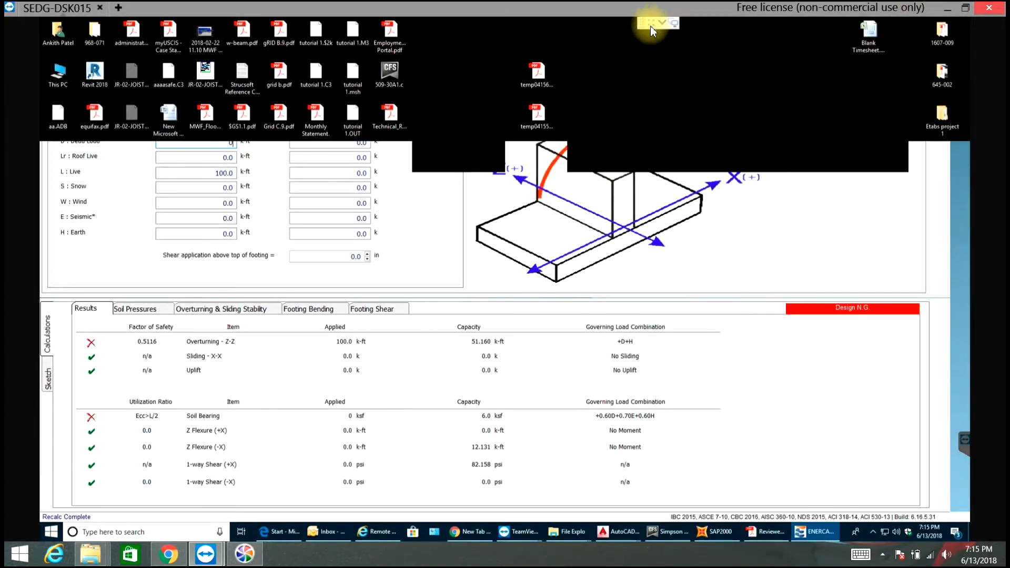
click(650, 26)
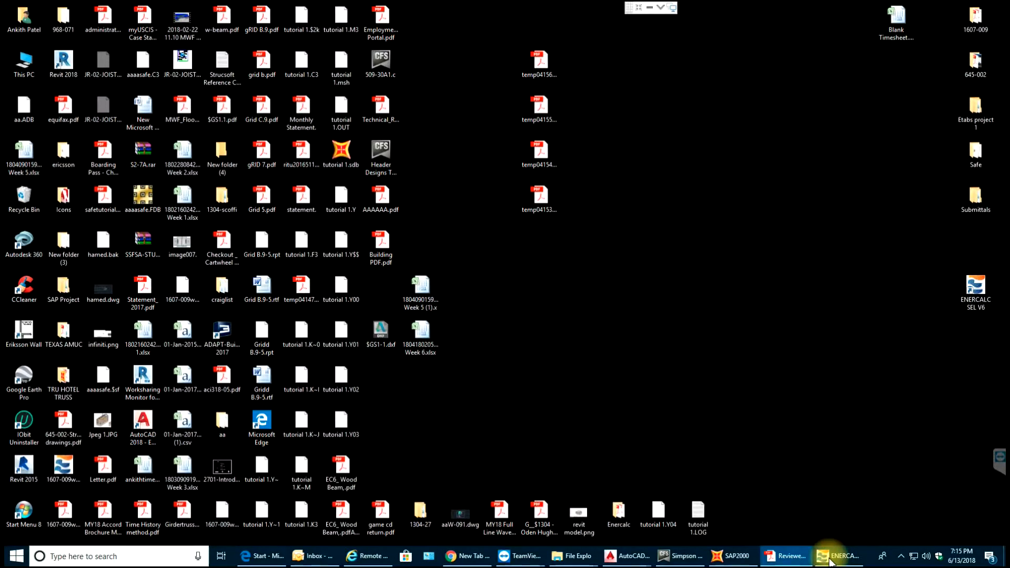
mouse_move(838, 557)
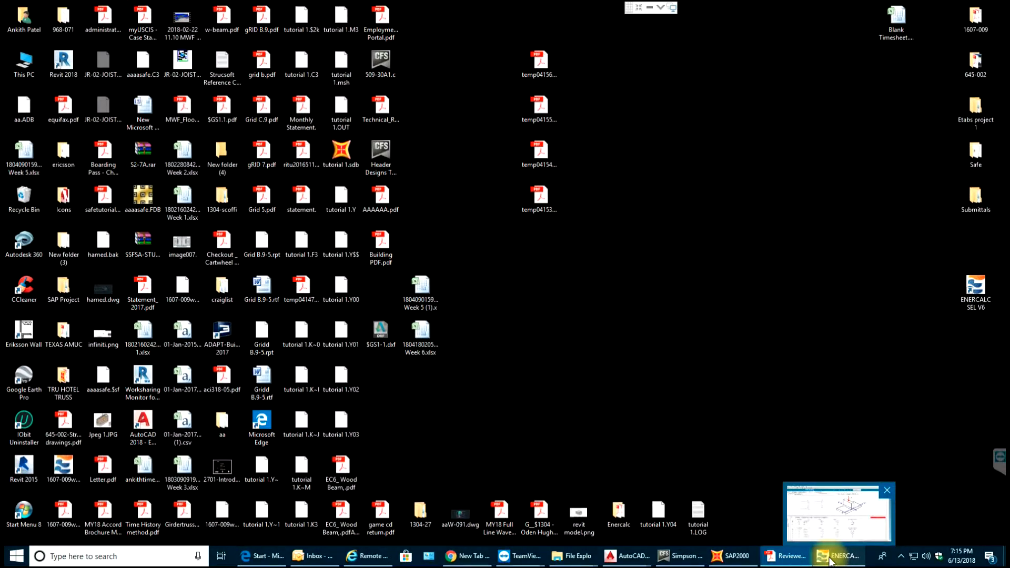
Restore the footing calculation window and glance at the moment and shear loads.
click(833, 557)
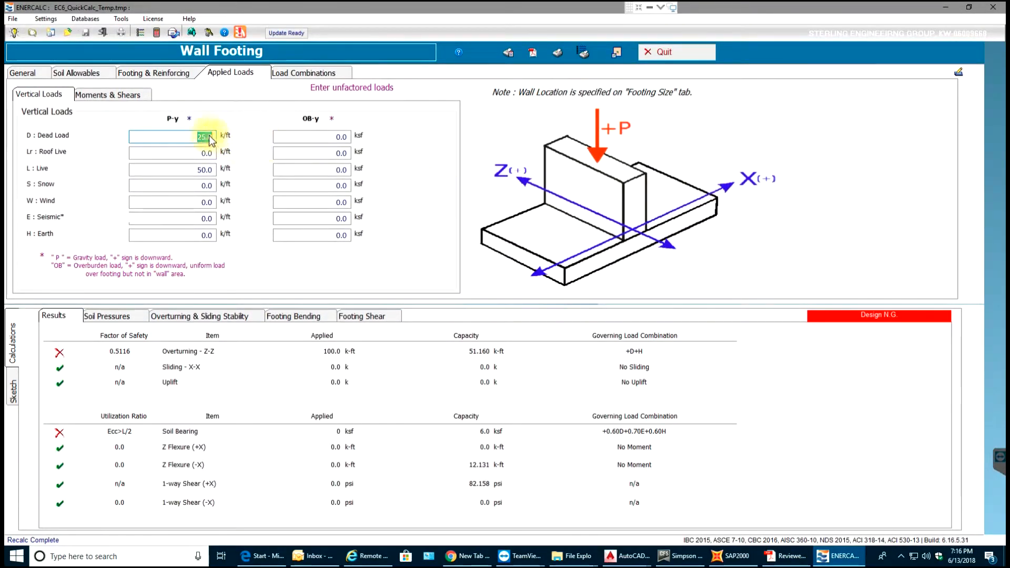
click(132, 96)
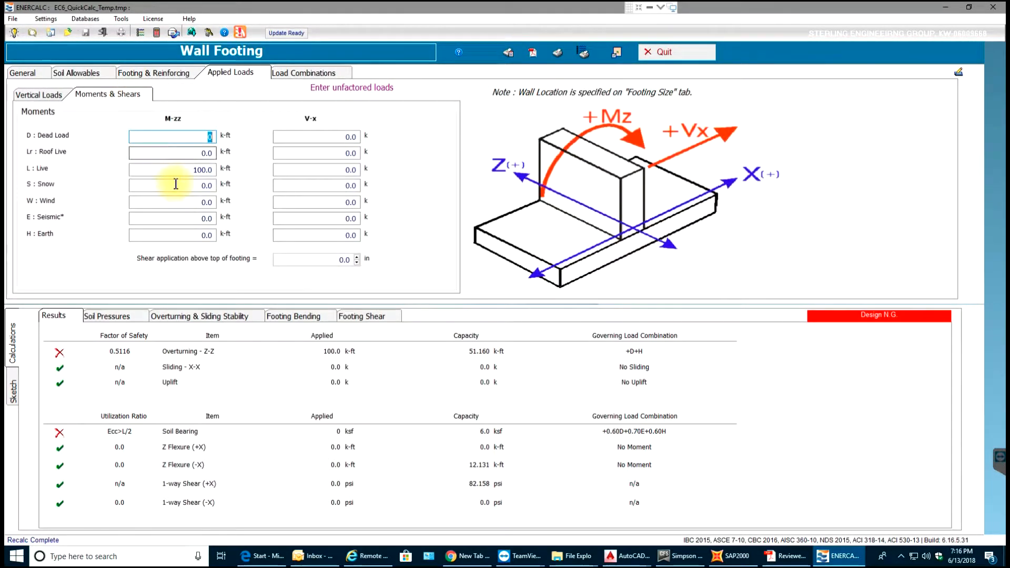
double_click(202, 169)
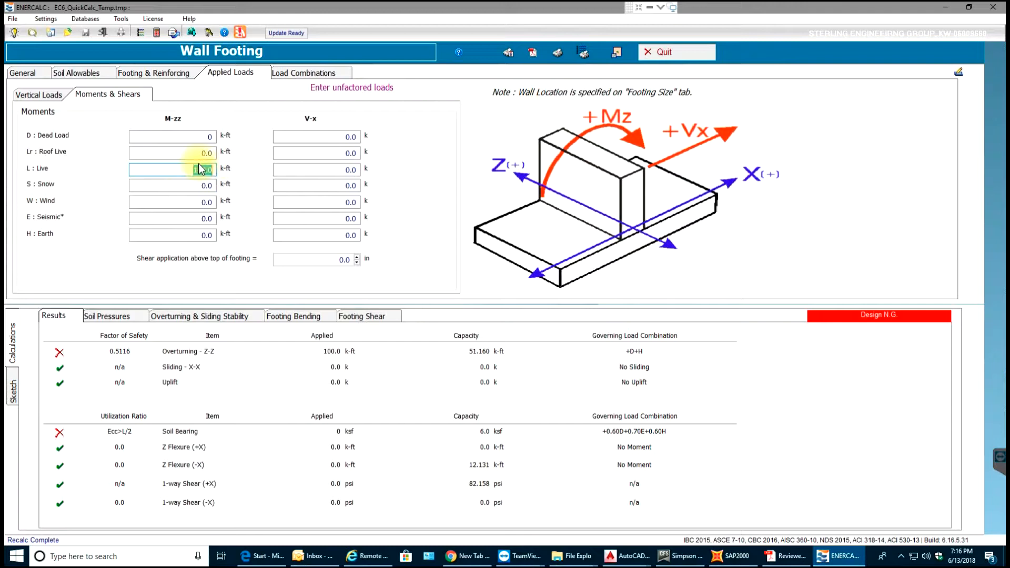
text(0)
click(44, 94)
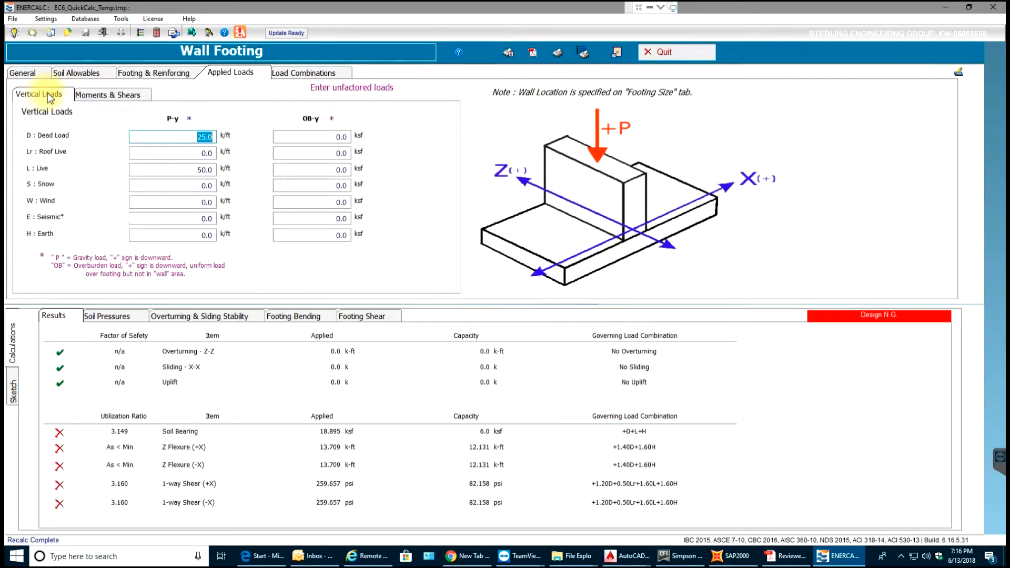
Set the live vertical load to 20 k/ft on the Vertical Loads sub-tab.
click(191, 171)
text(0)
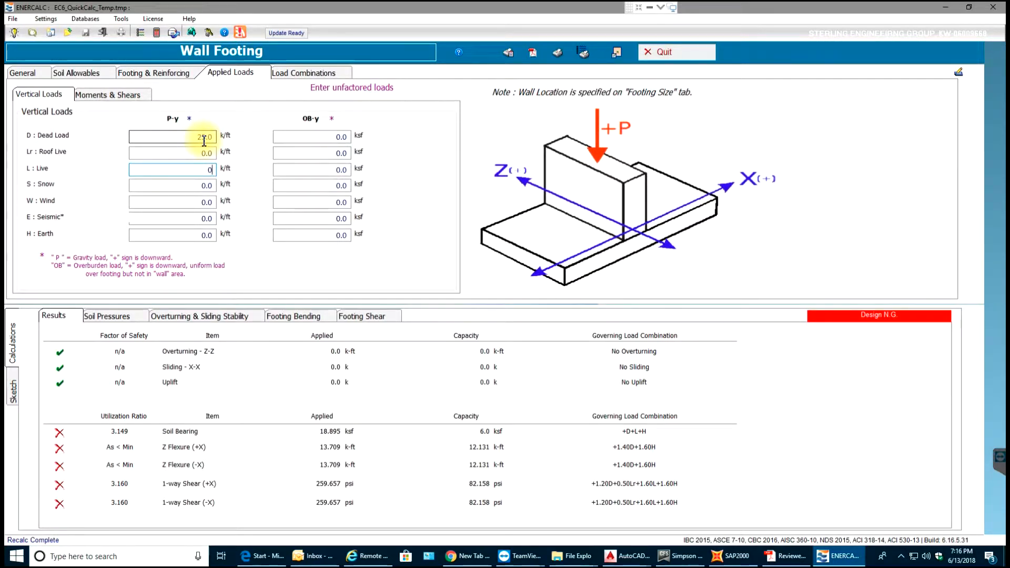
text(2)
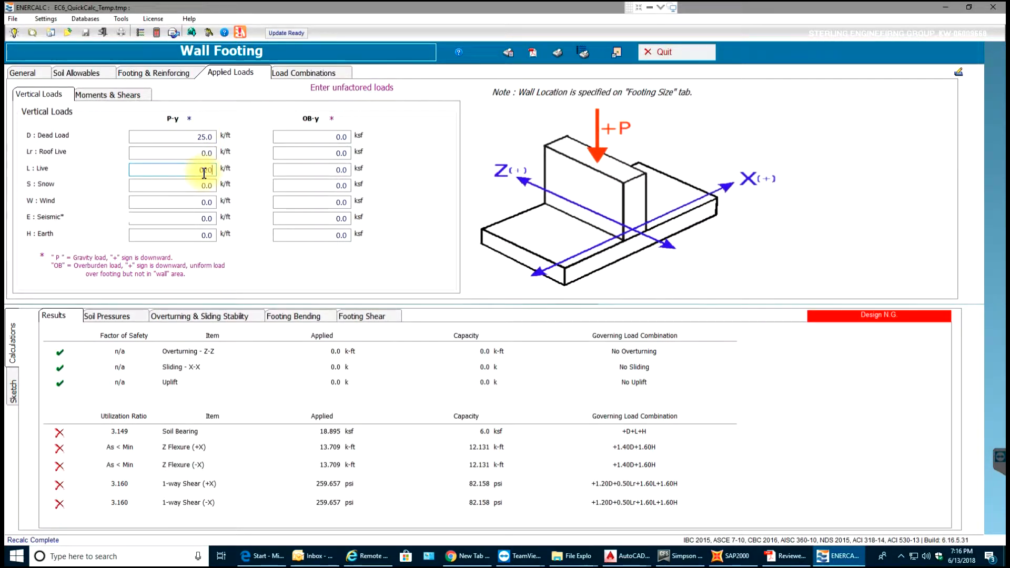
click(204, 172)
text(20)
click(192, 152)
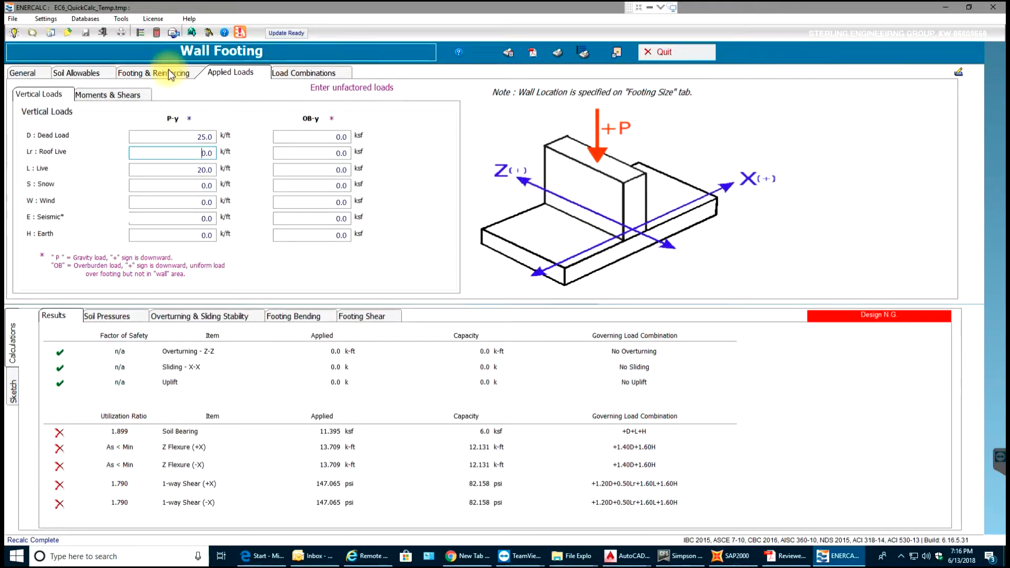
Enter -10 k-ft moments for both dead and live loads on Moments & Shears, then return to Vertical Loads.
click(119, 94)
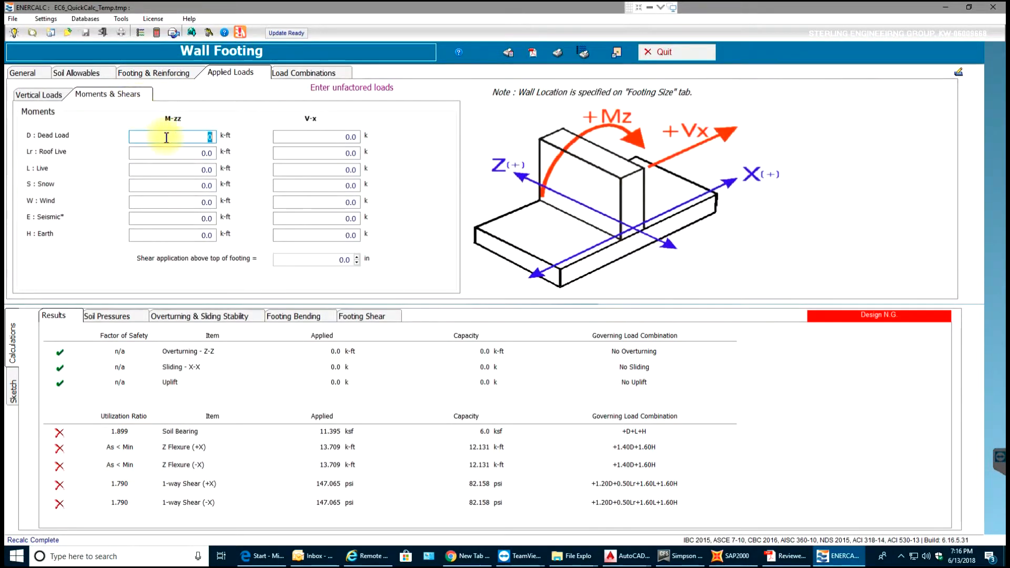
click(184, 135)
text(-1)
text(0)
click(197, 168)
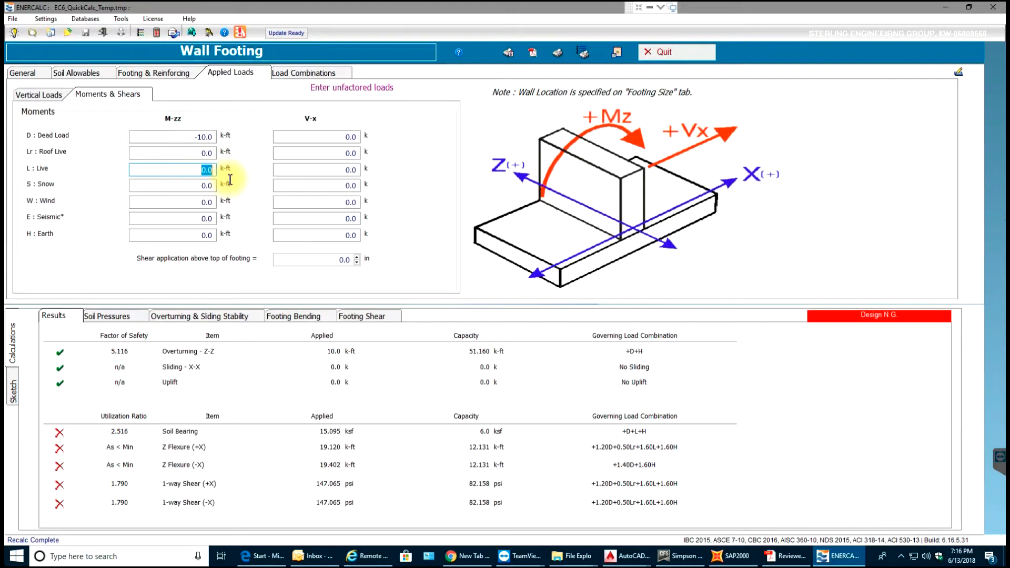
text(-10)
click(196, 152)
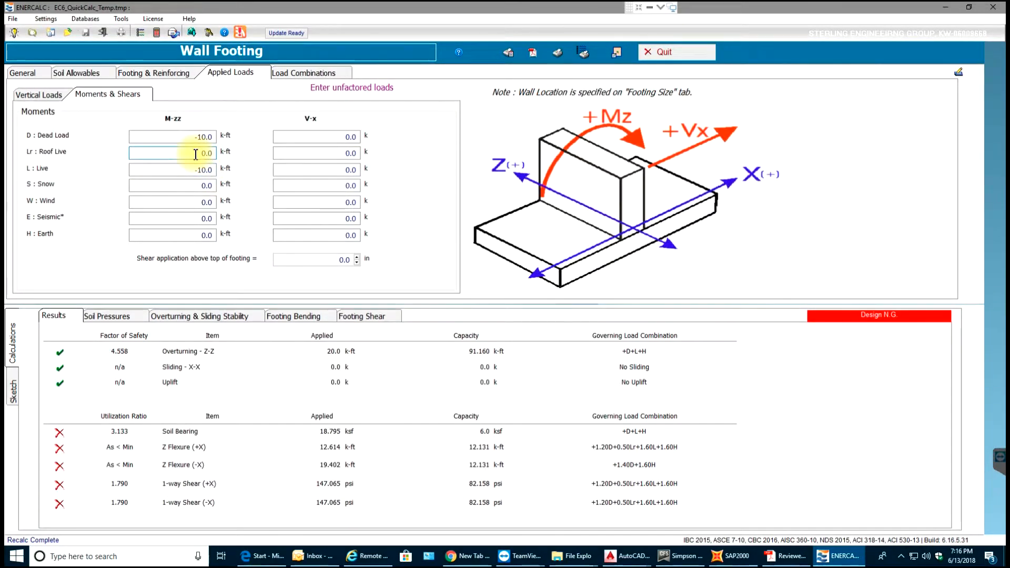
click(187, 170)
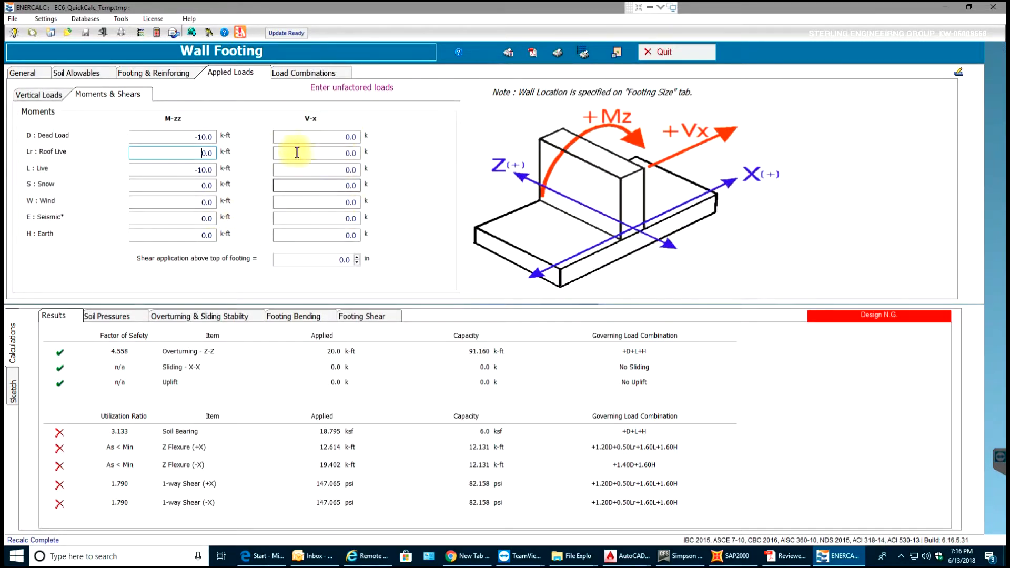
click(39, 95)
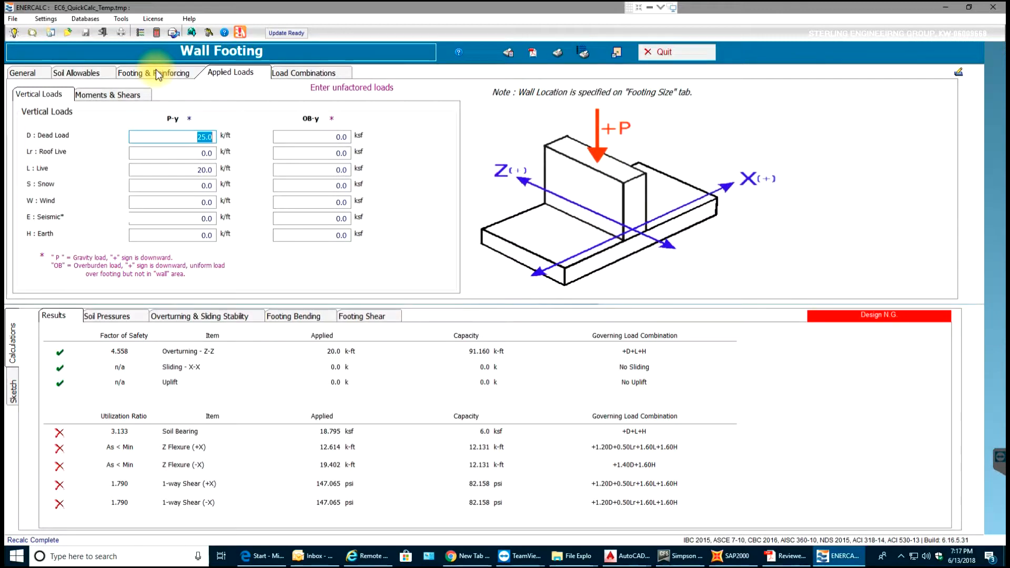
Keep #8 bars and change the bar spacing from 12 to 18 inches on the Reinforcing sub-tab.
click(156, 70)
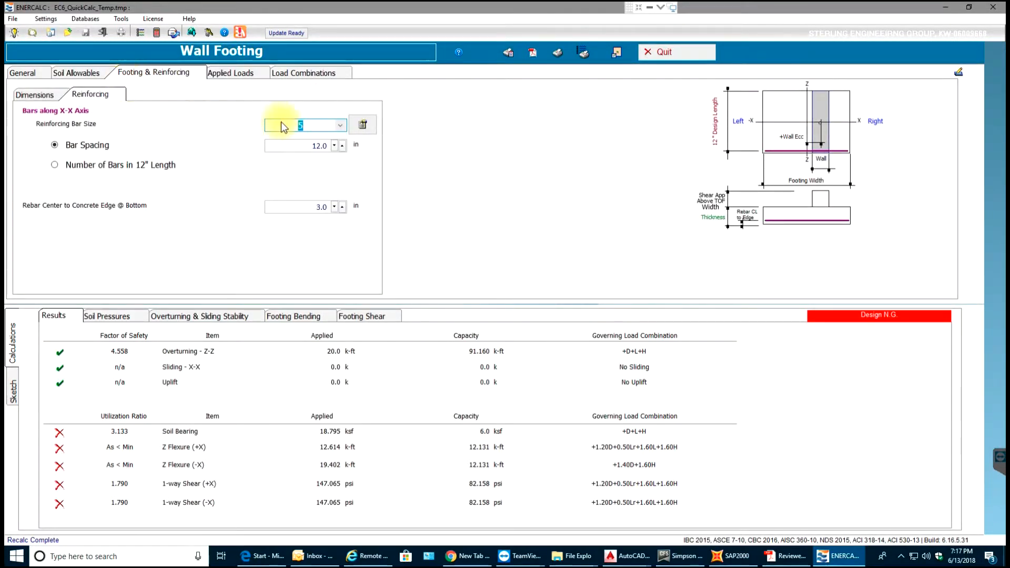
click(340, 127)
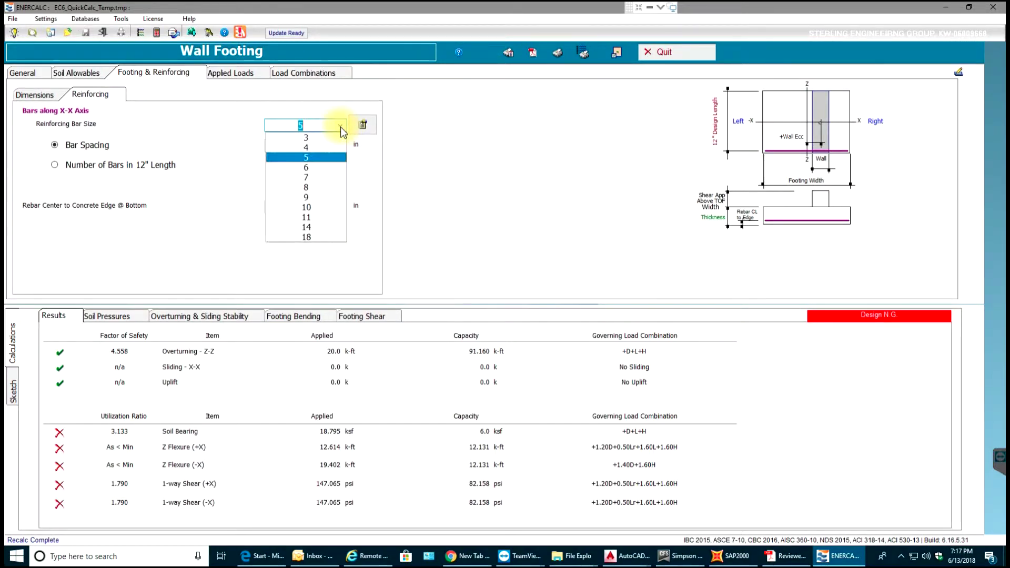
click(306, 191)
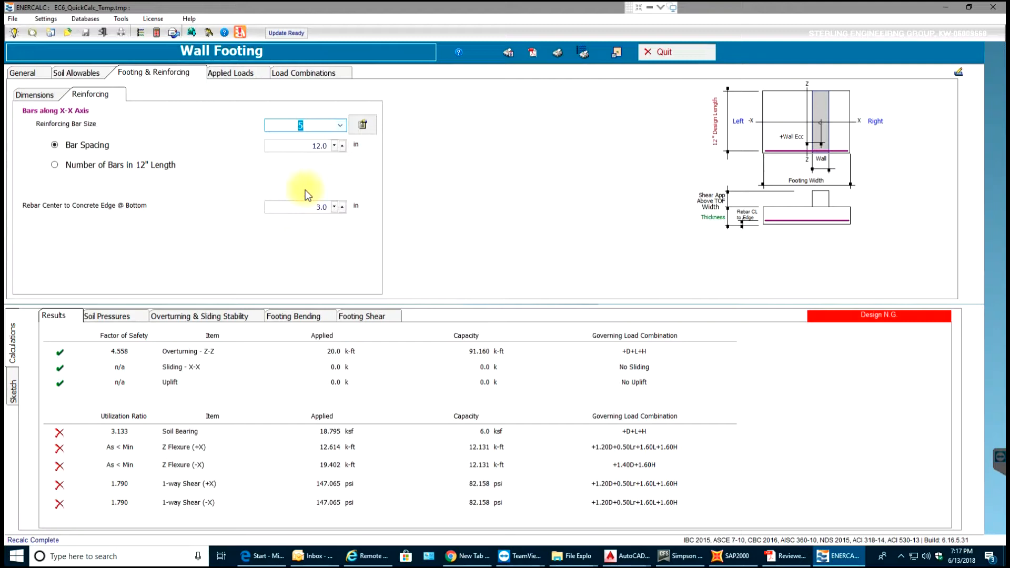
text(8)
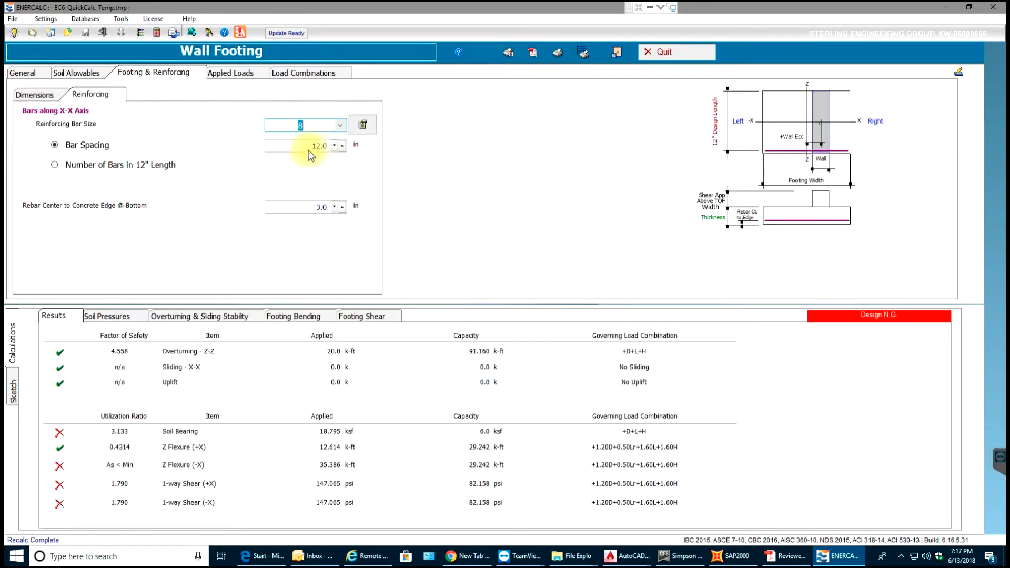
double_click(324, 147)
text(18)
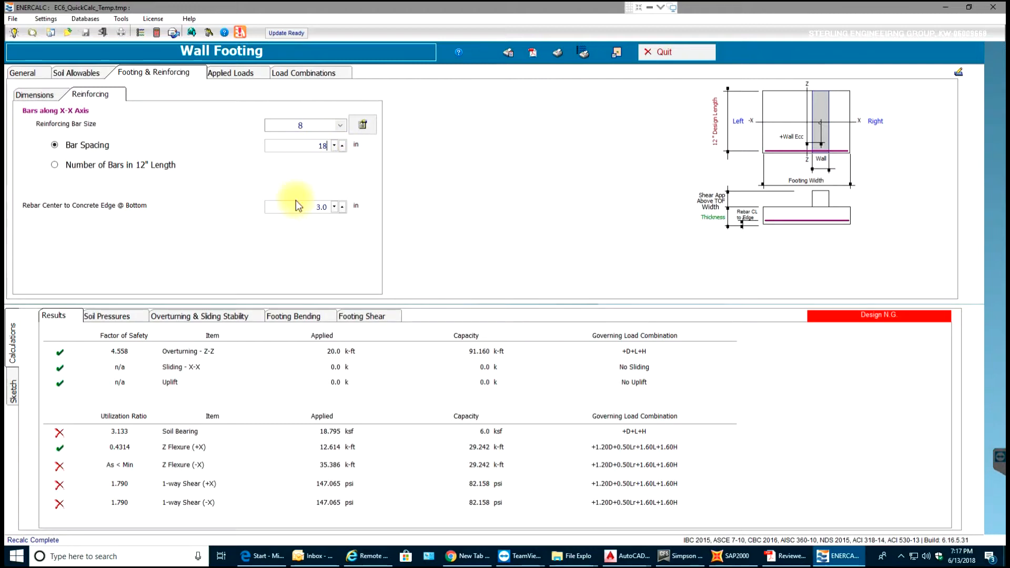
click(307, 207)
Reduce the vertical loads to 15 k/ft dead and 10 k/ft live.
click(235, 72)
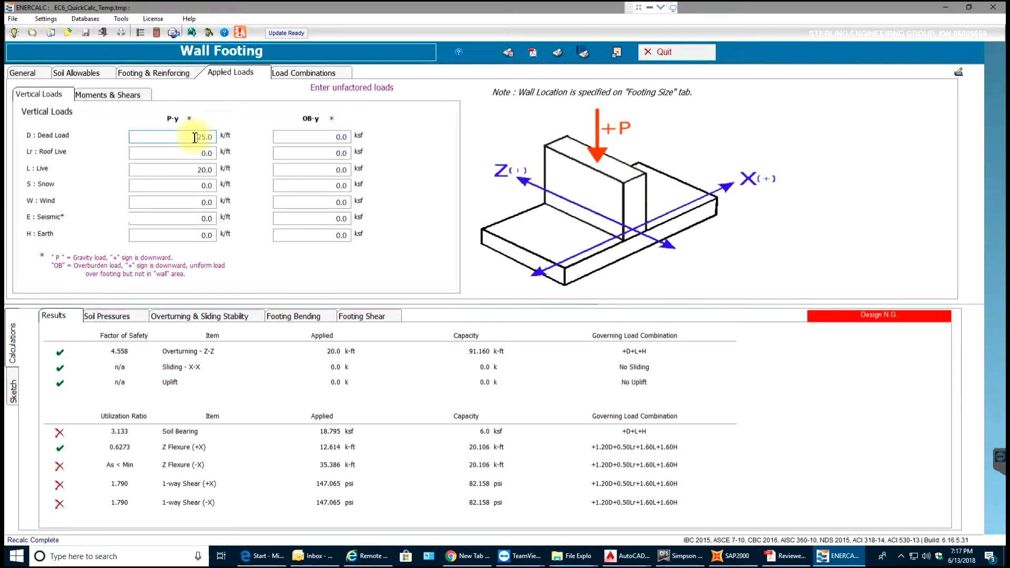
text(15)
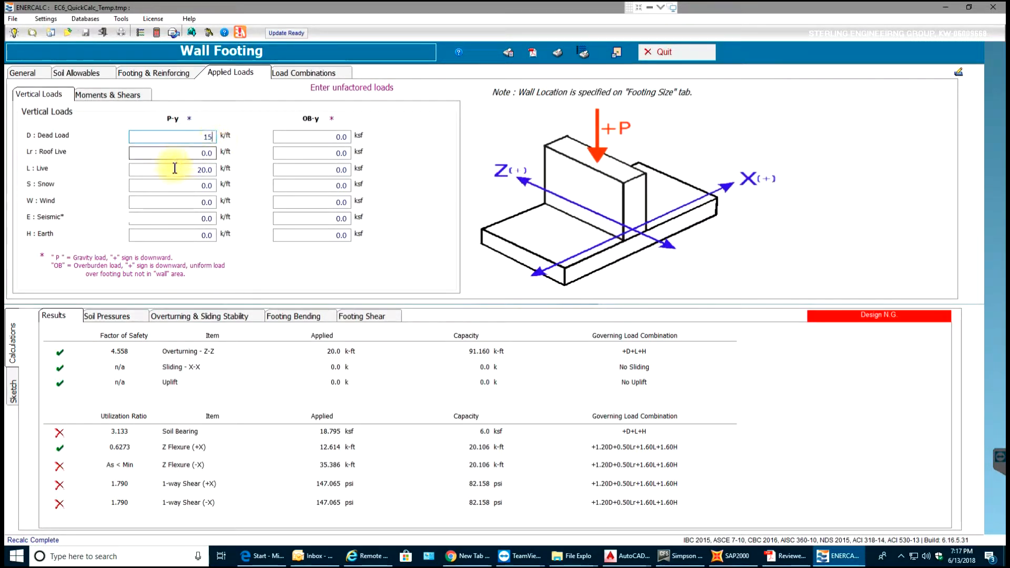
click(201, 169)
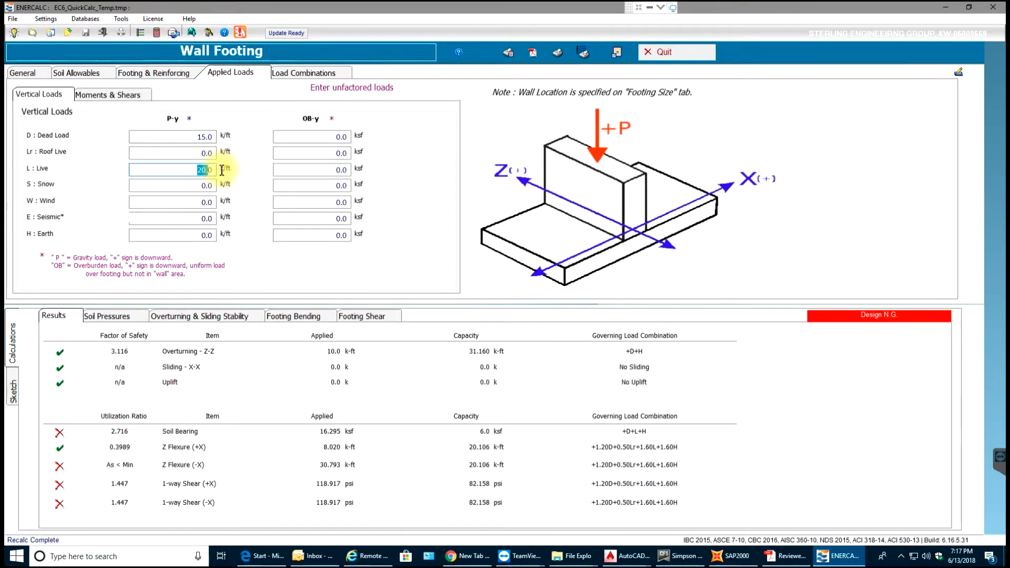
text(10)
click(194, 152)
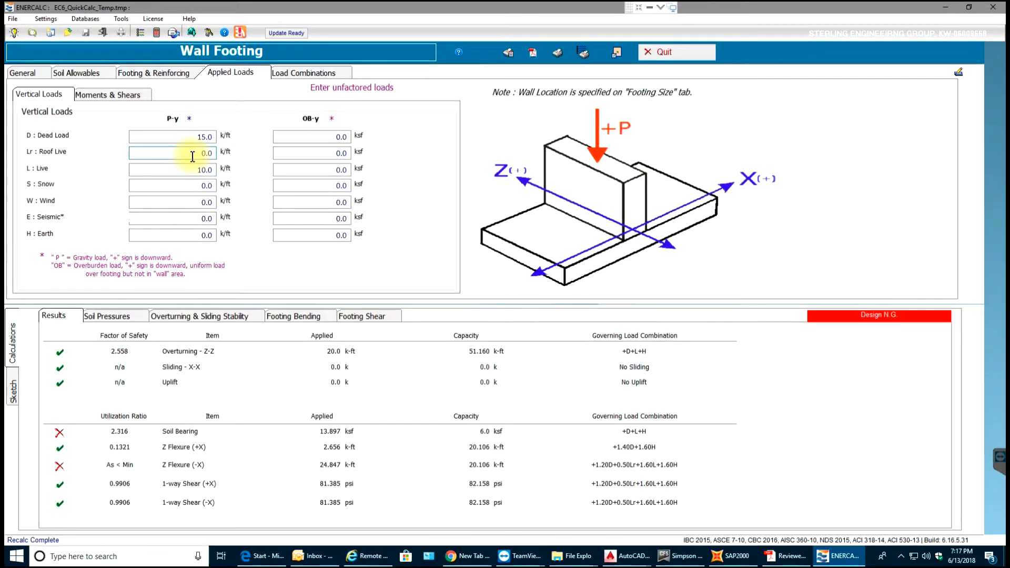
Set the dead moment to 5 k-ft and clear the live moment to zero, then return to Vertical Loads.
click(108, 95)
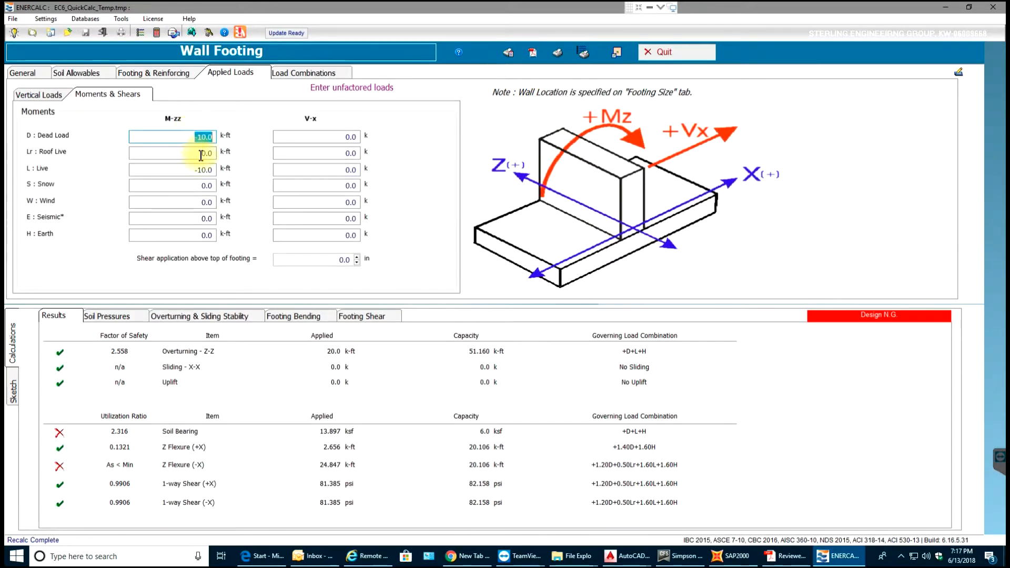
click(194, 169)
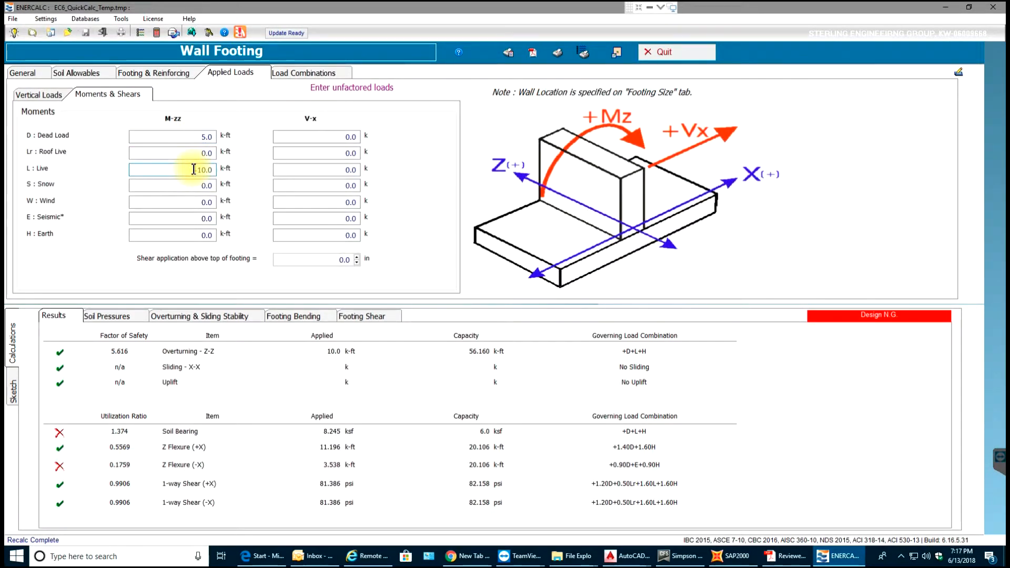
double_click(199, 168)
text(5)
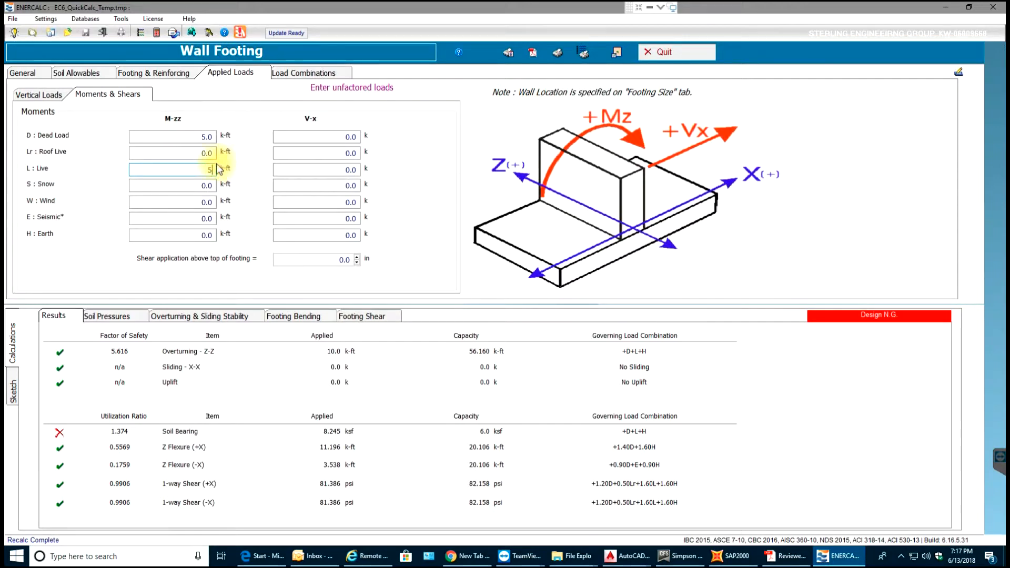
click(192, 152)
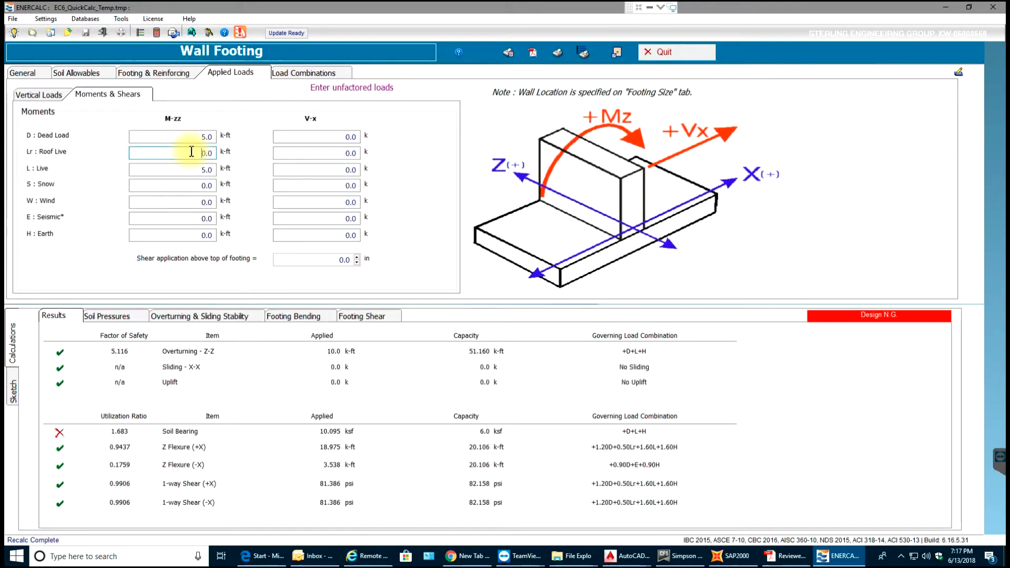
double_click(207, 169)
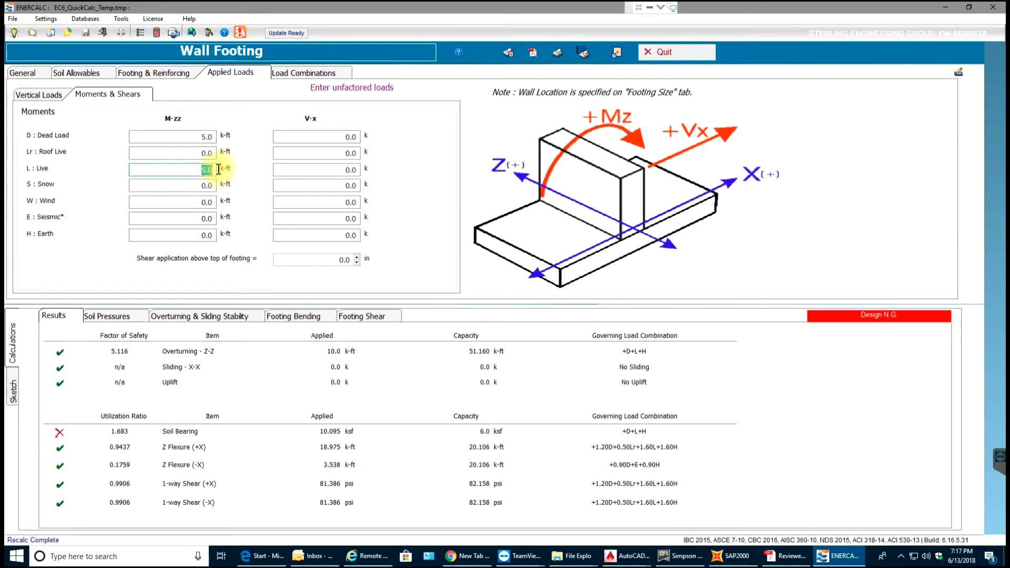
key(Delete)
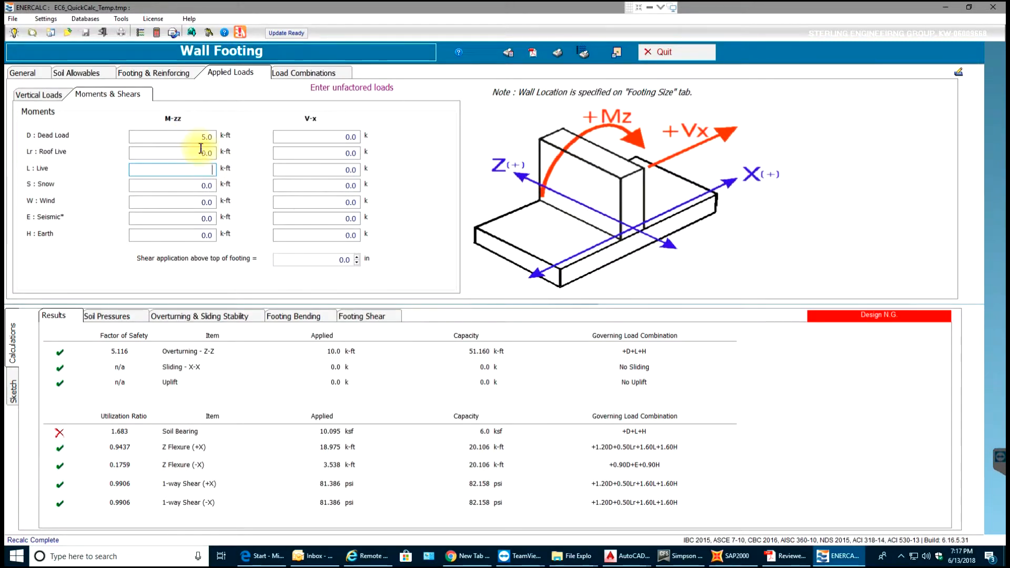
text(0)
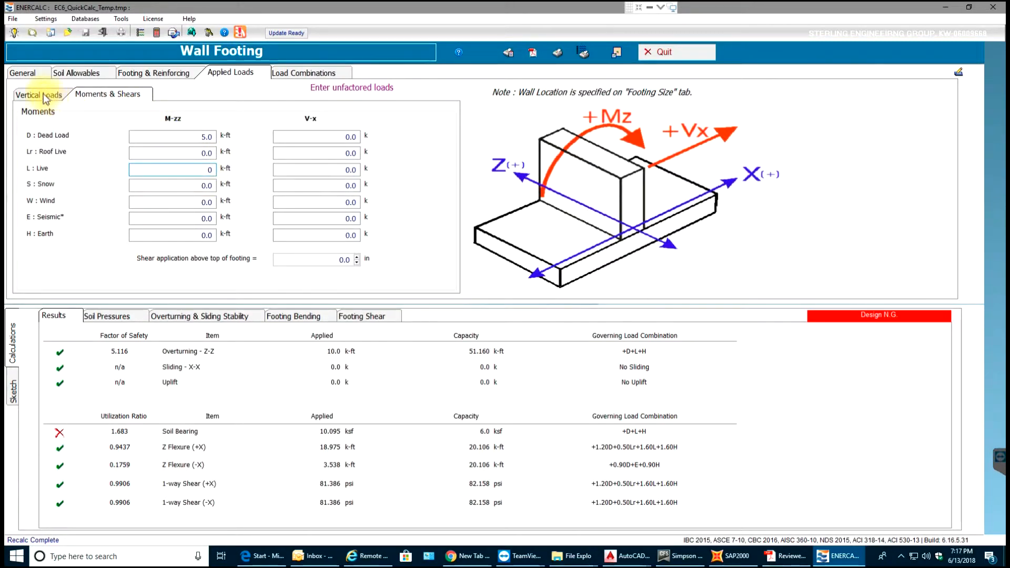
click(41, 93)
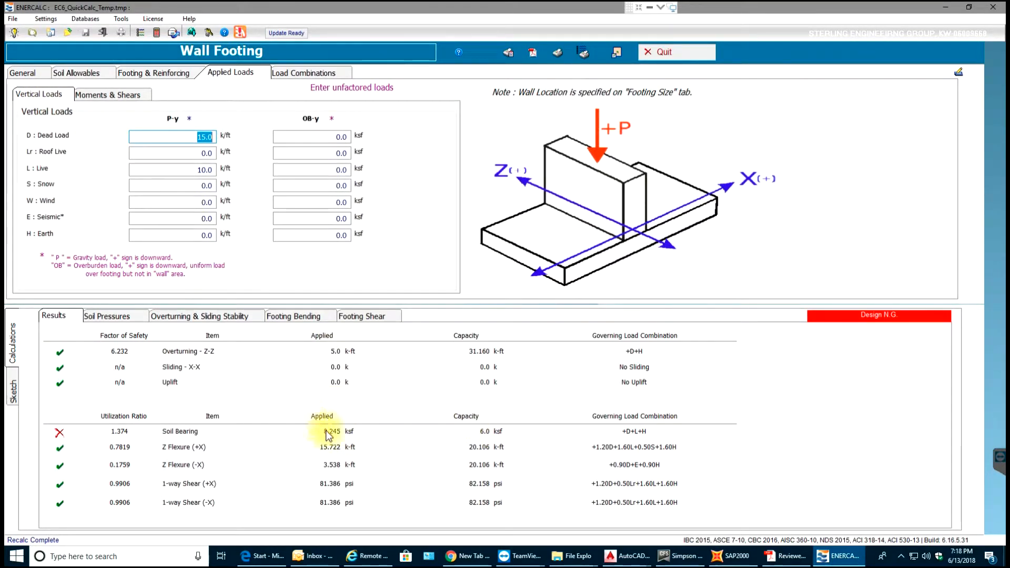
Step the bar spacing down and back up with the spinner on the Reinforcing sub-tab.
click(154, 73)
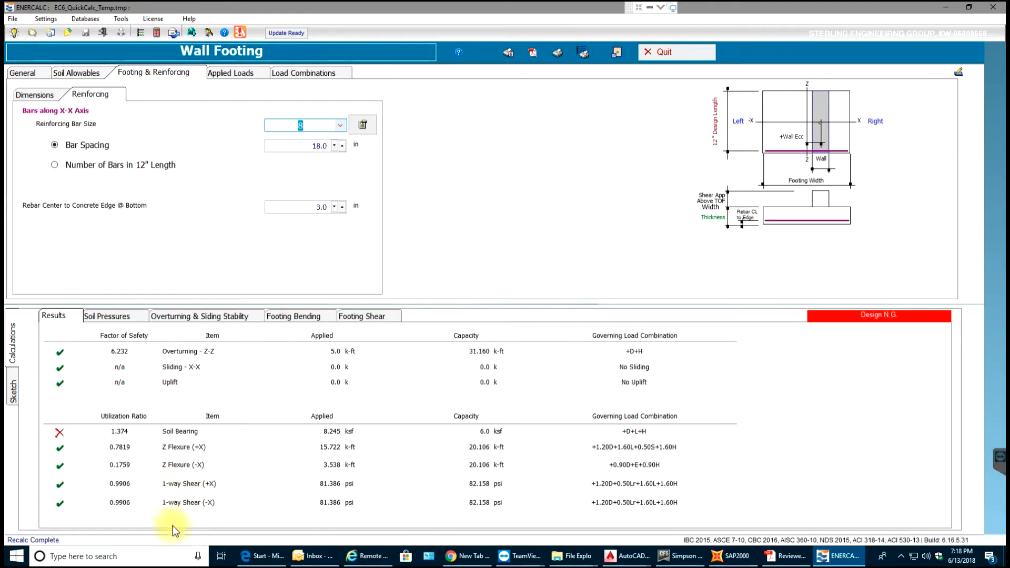
click(336, 147)
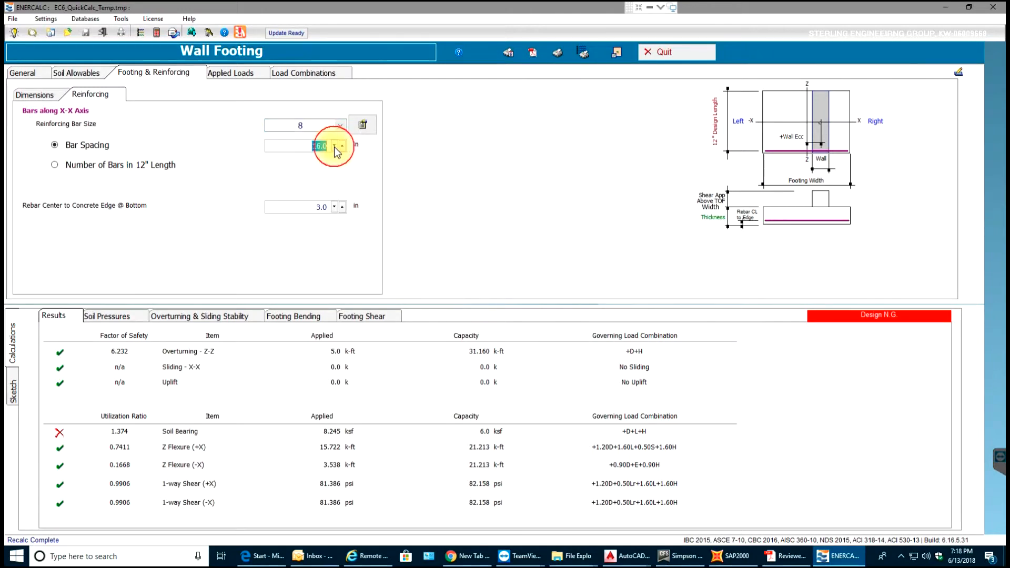
click(336, 147)
click(336, 147)
click(335, 147)
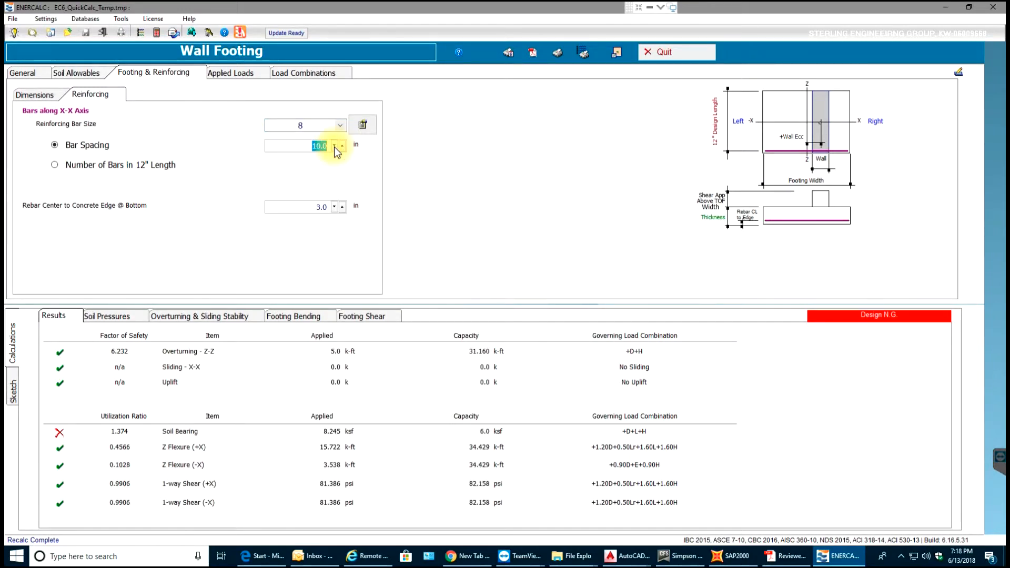
click(335, 147)
click(336, 147)
click(336, 147)
click(336, 147)
click(343, 147)
click(343, 146)
click(342, 146)
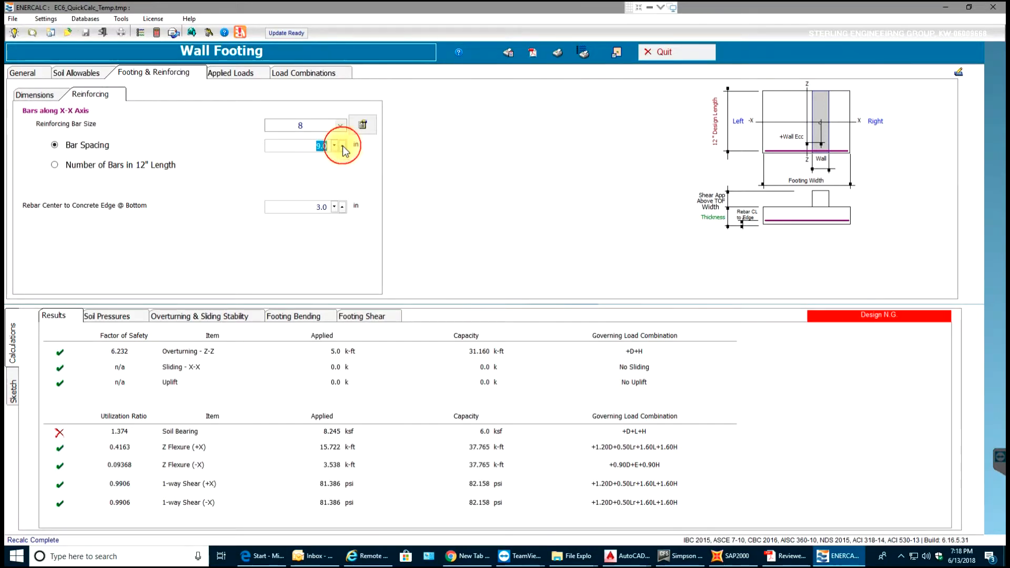
Try #4 bars, revert to #8 bars and set the bar spacing to 15 inches.
click(339, 124)
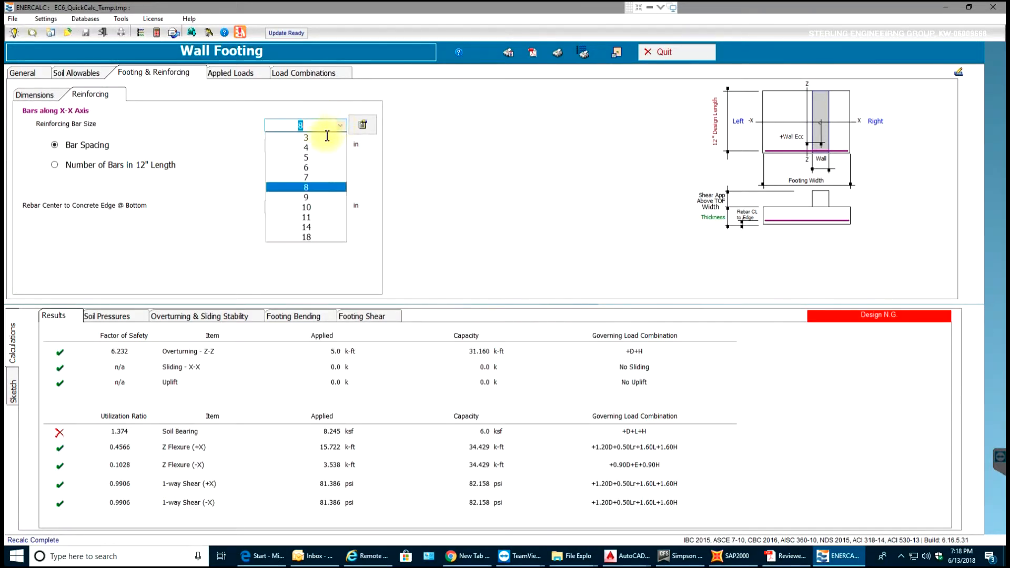
click(308, 151)
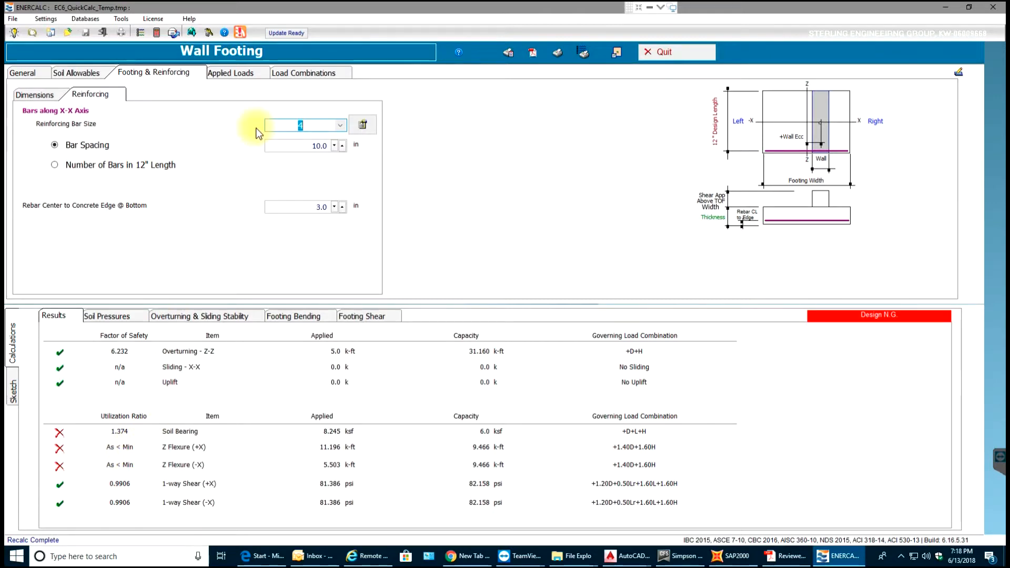
click(338, 125)
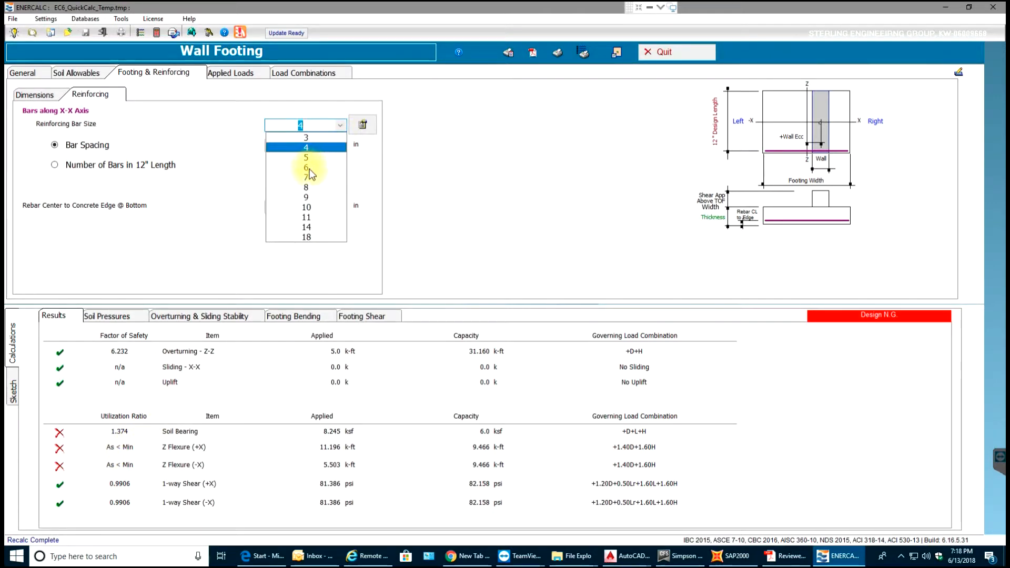
click(305, 187)
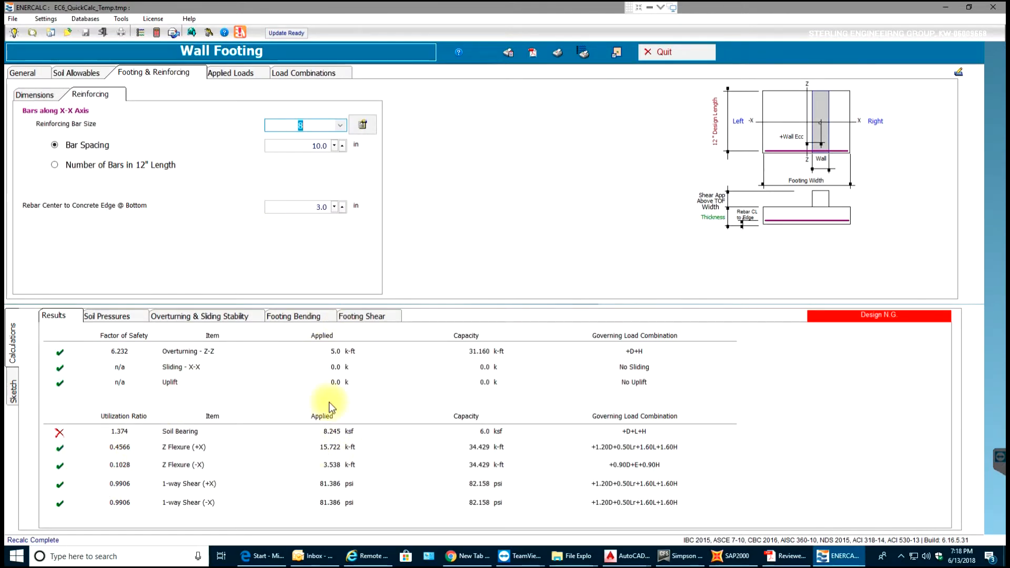
double_click(318, 145)
text(15)
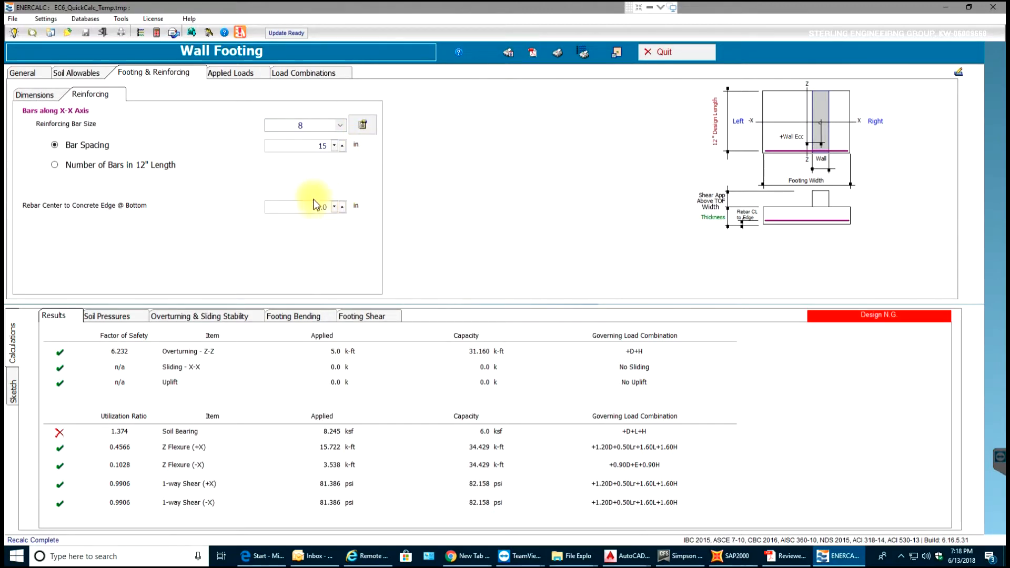
click(310, 207)
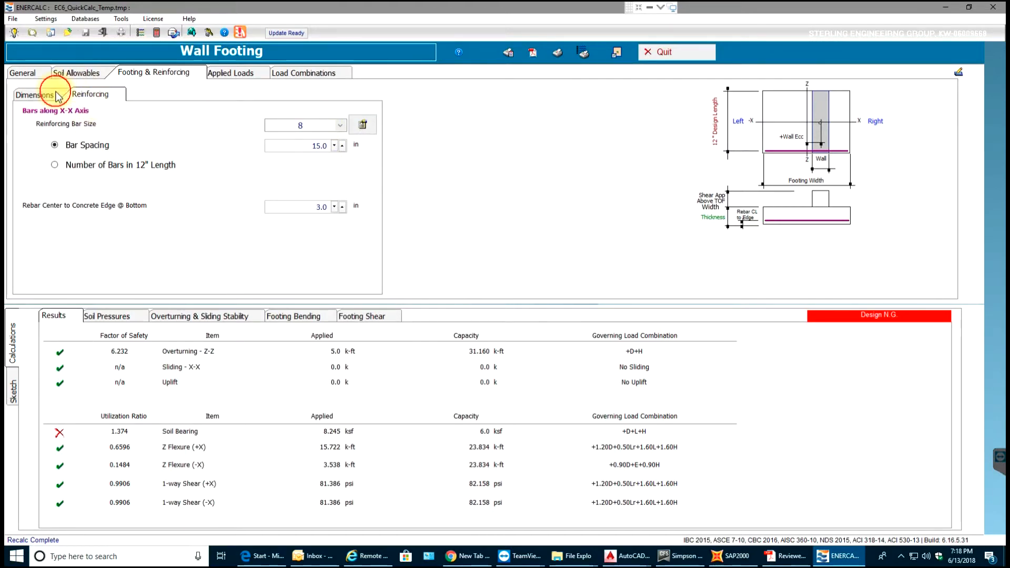
On Dimensions, try a 5 ft footing width, then set it to 6 ft.
click(35, 95)
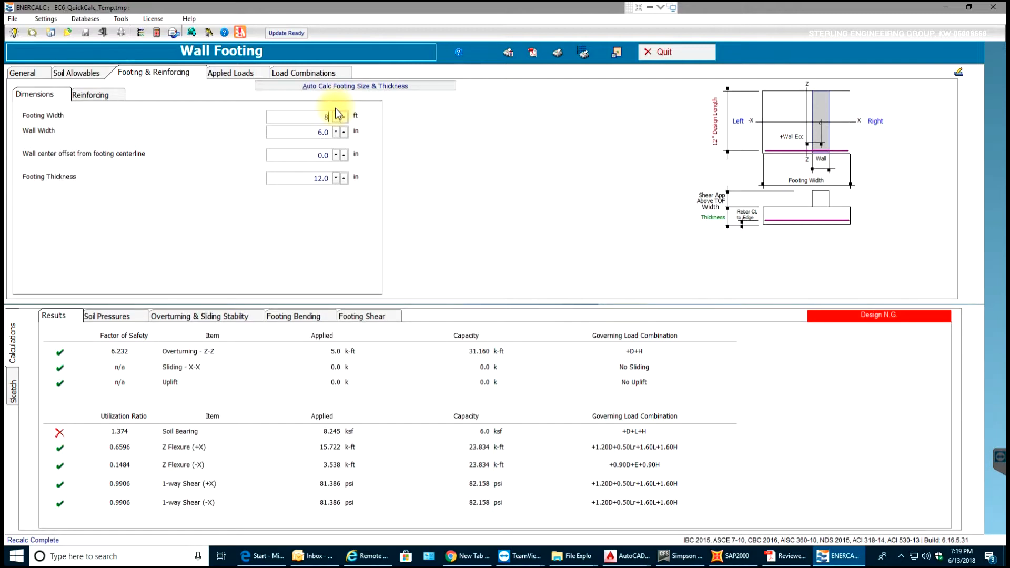
text(5)
click(313, 132)
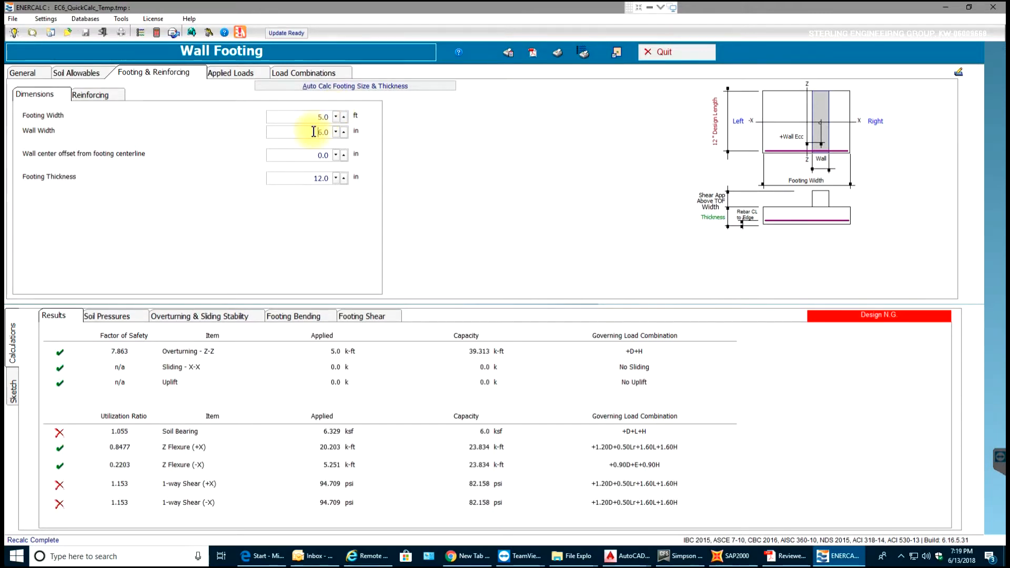
double_click(316, 117)
text(6)
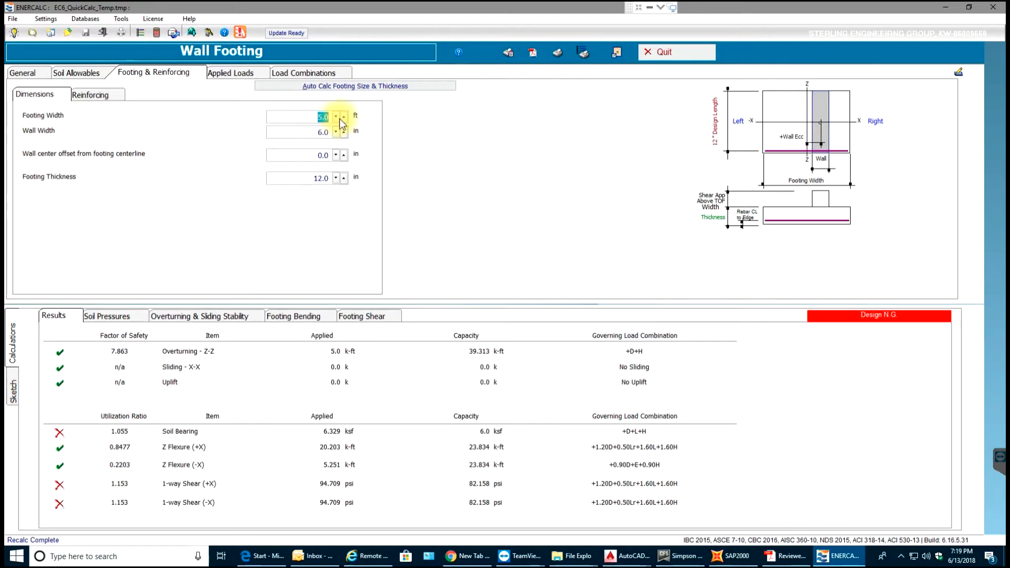
click(310, 133)
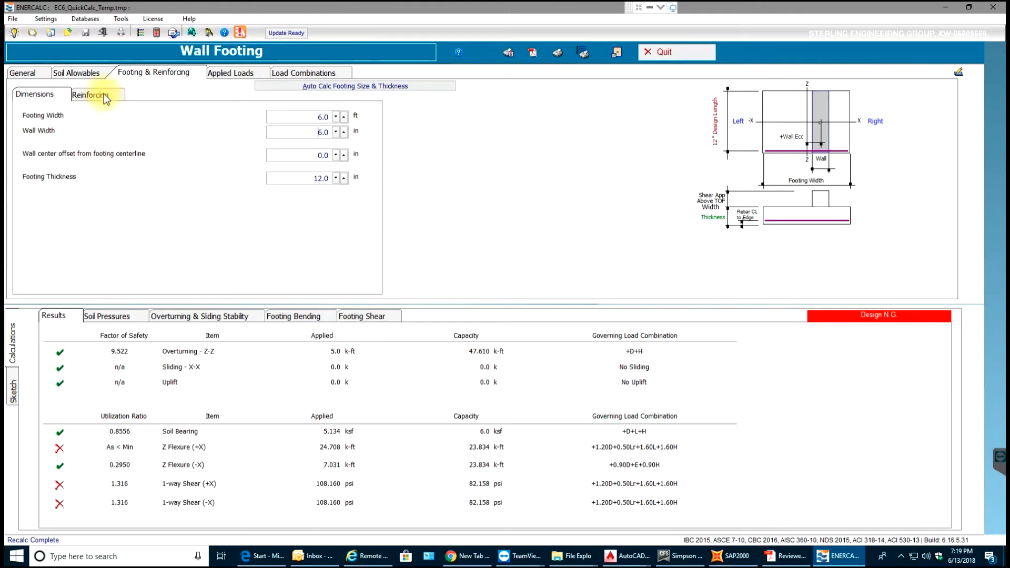
Tighten the #8 bar spacing to 10 inches so flexure passes, then return to the Dimensions inputs.
click(90, 95)
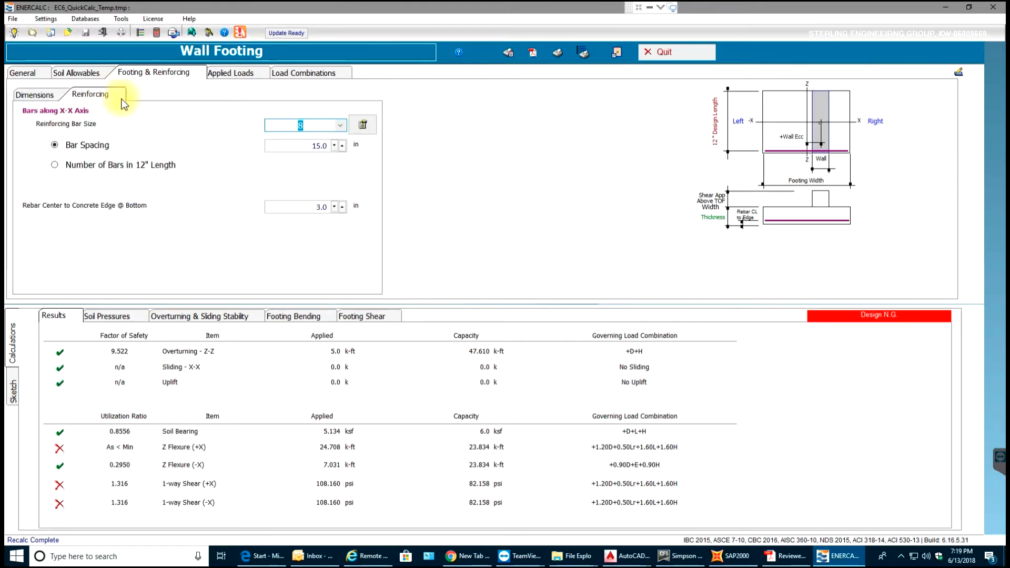
double_click(316, 145)
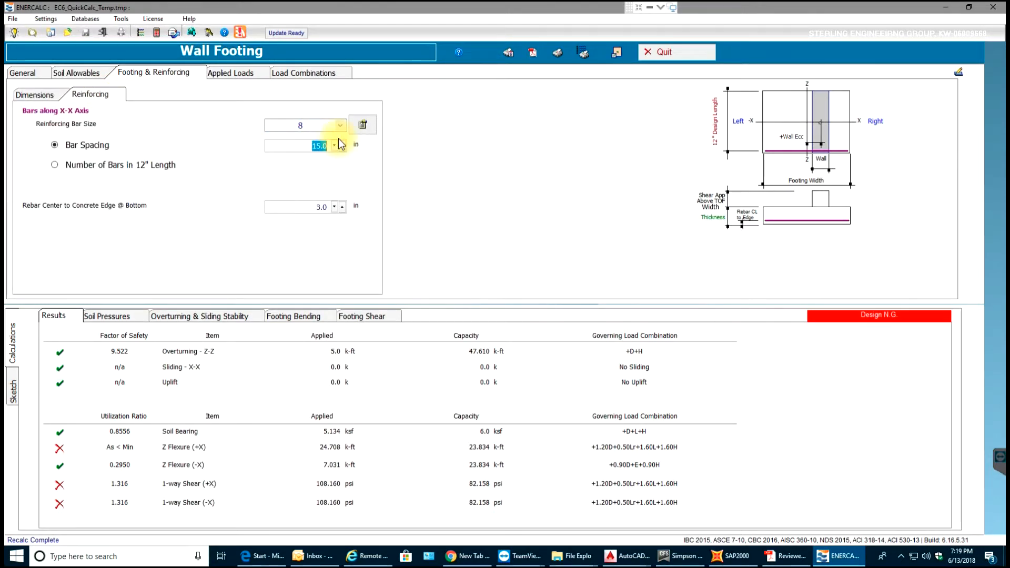
text(10)
click(311, 126)
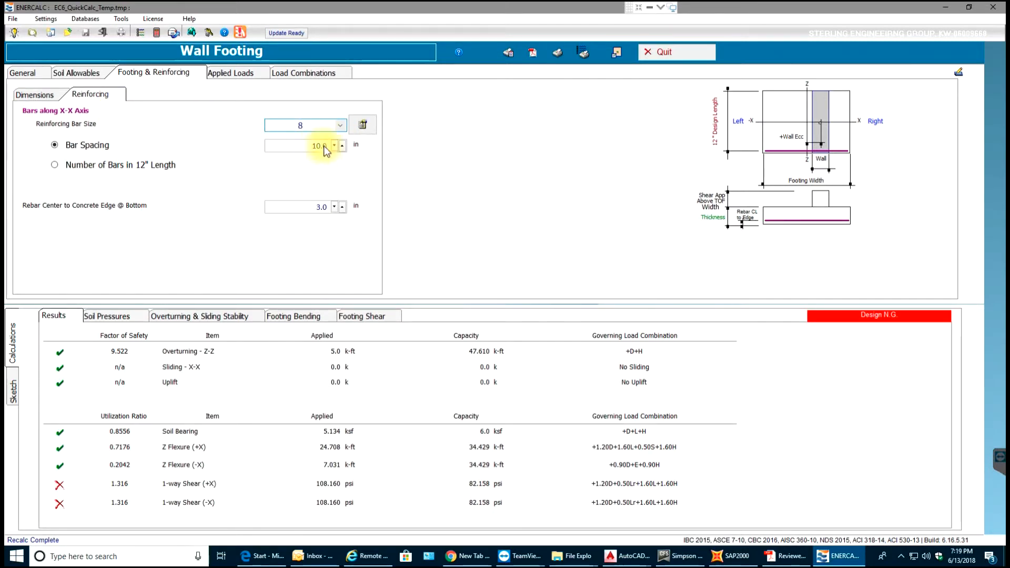
click(36, 94)
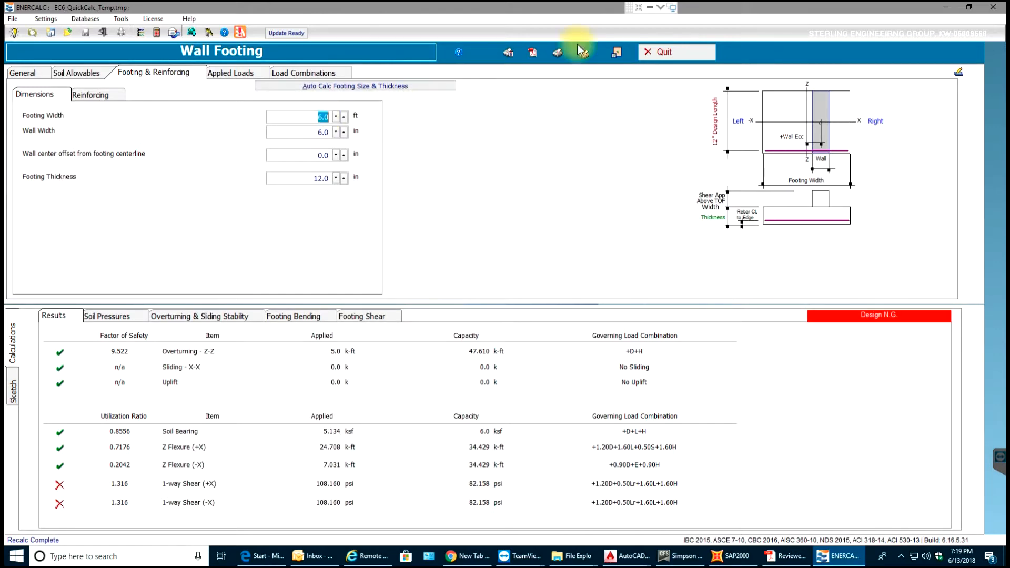
click(649, 8)
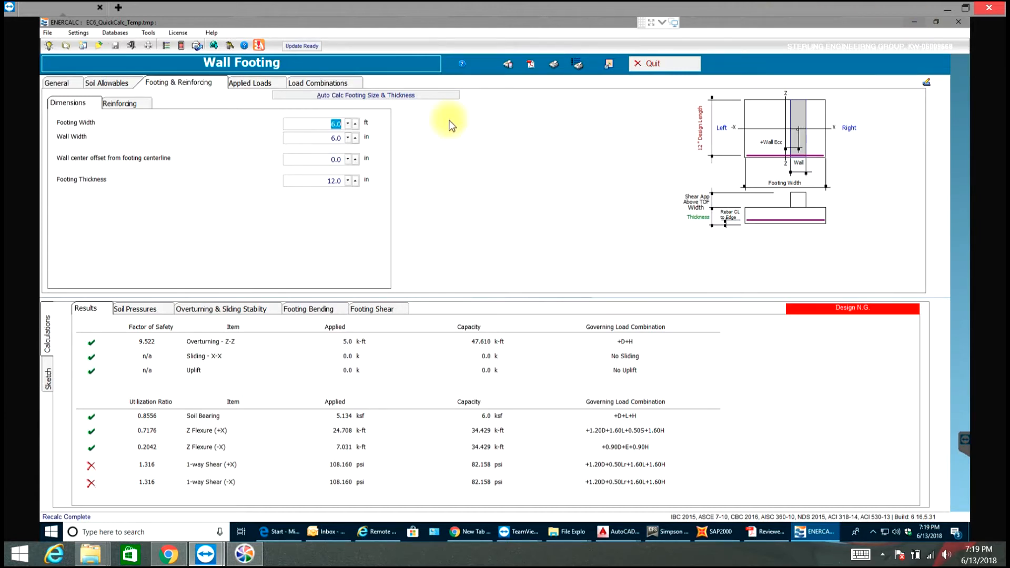
Set the footing width to 4 ft.
click(327, 125)
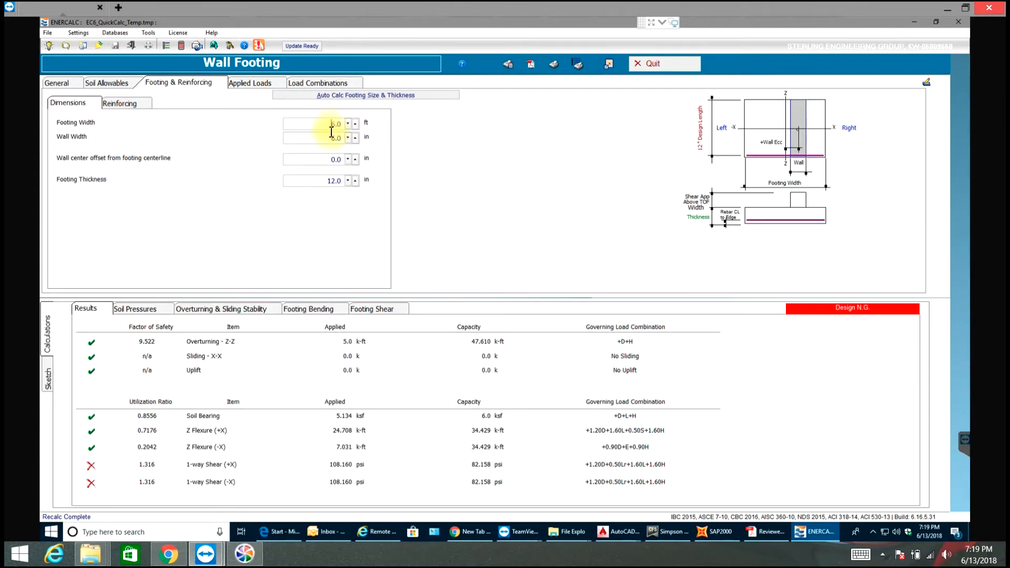
double_click(328, 124)
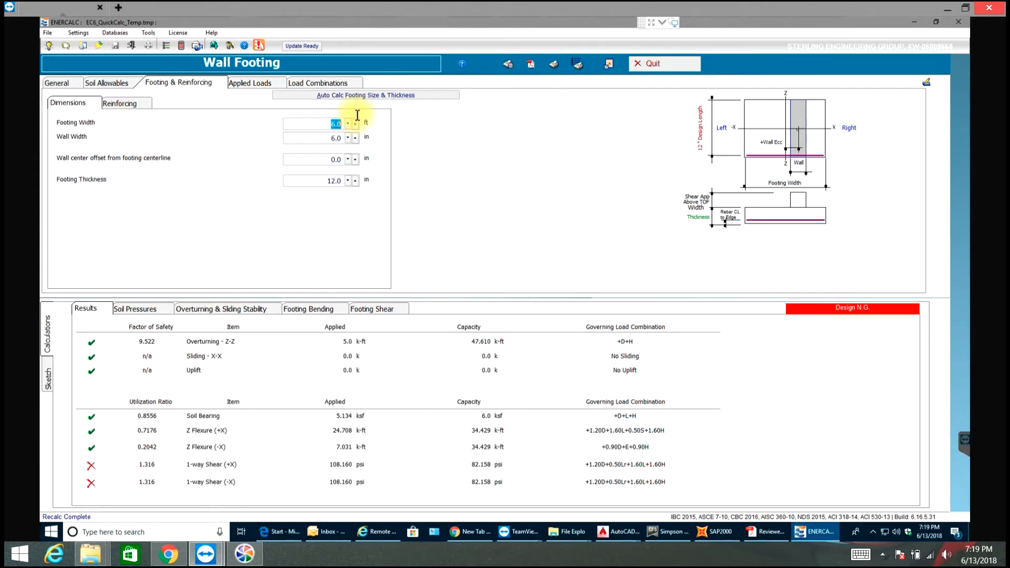
text(4)
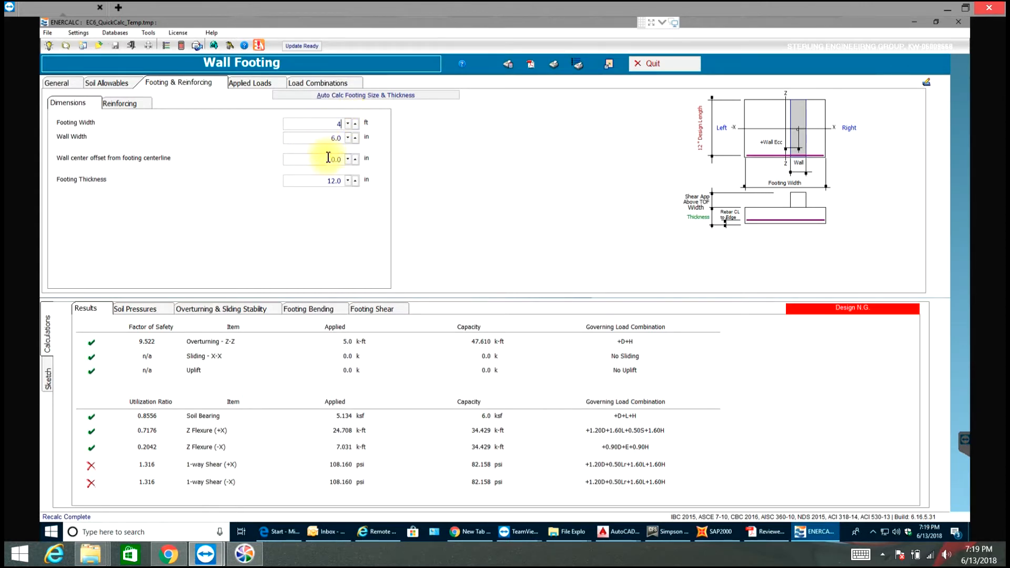
click(340, 180)
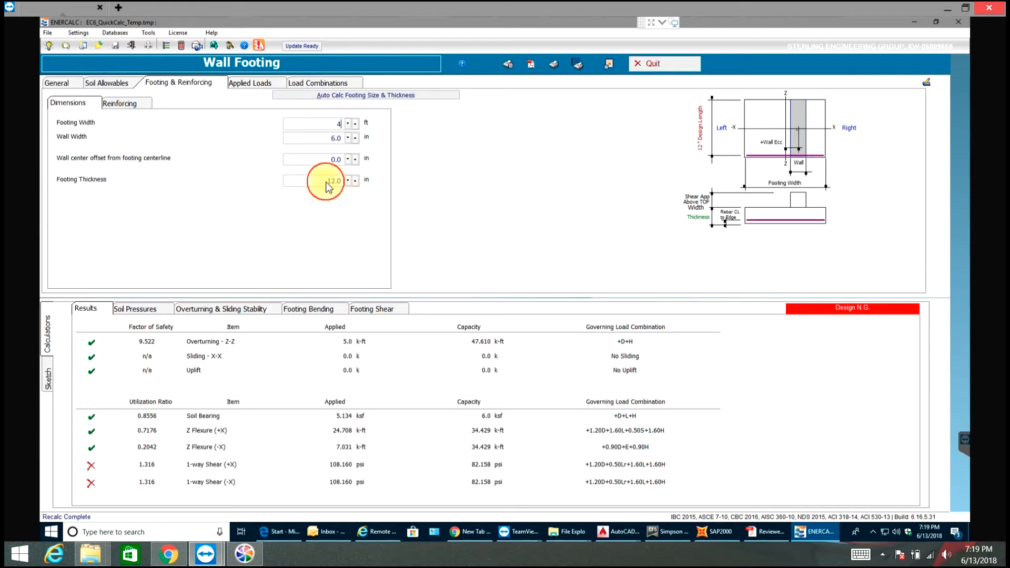
Trial footing thicknesses of 15 and 18 in, then select the value again to enter 12.
drag(355, 187, 355, 182)
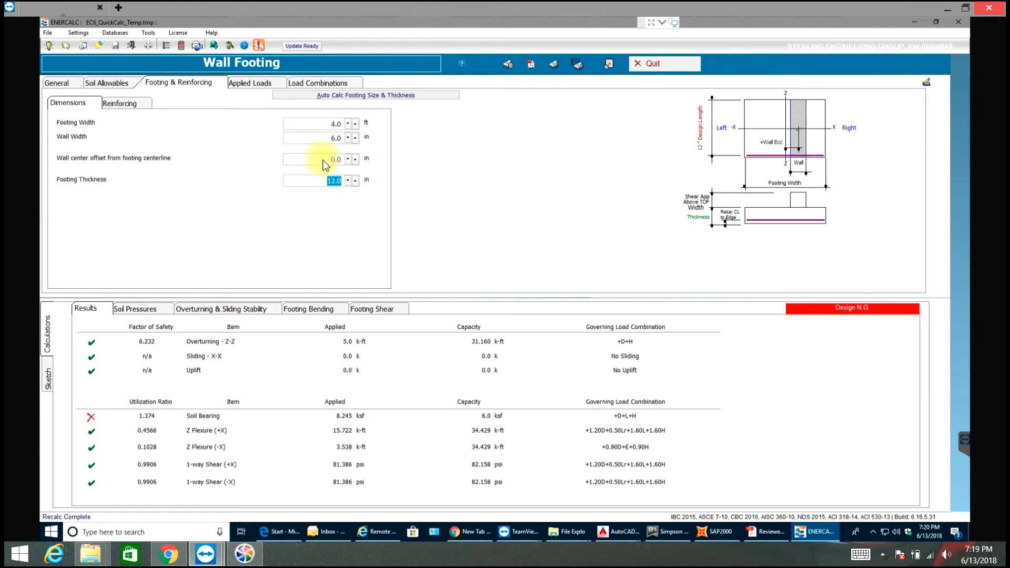
text(15)
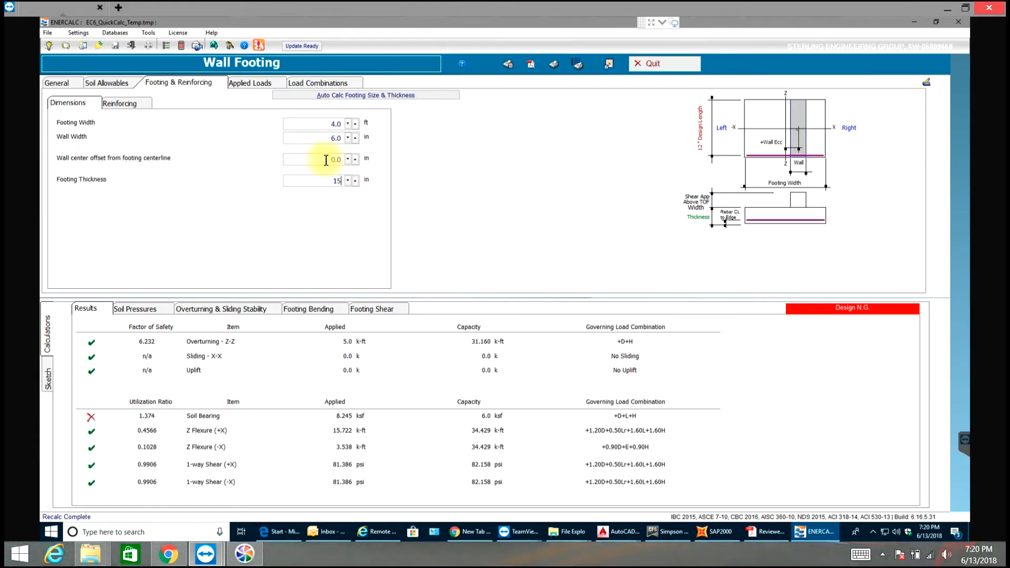
click(326, 161)
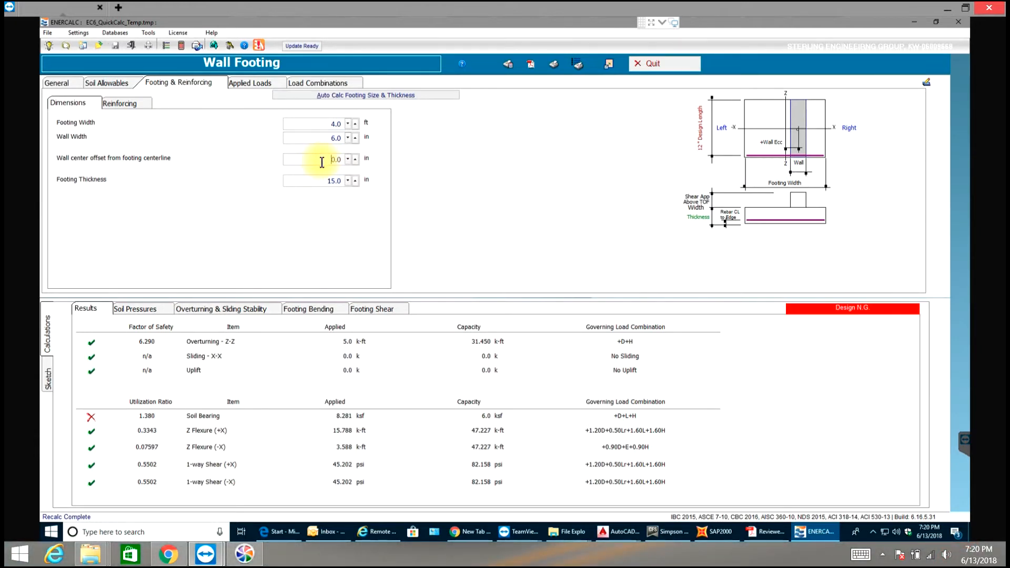
double_click(334, 180)
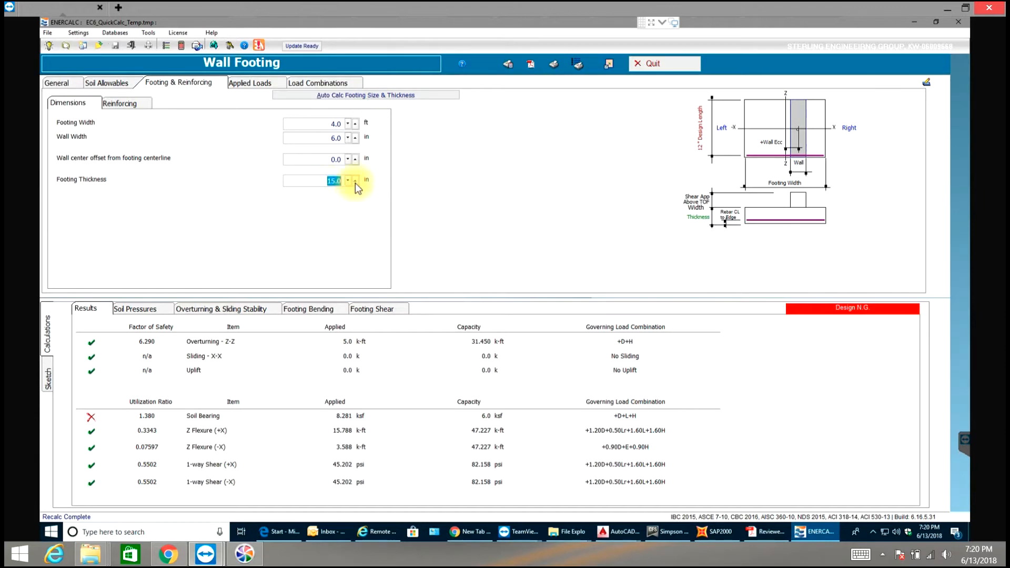
text(18)
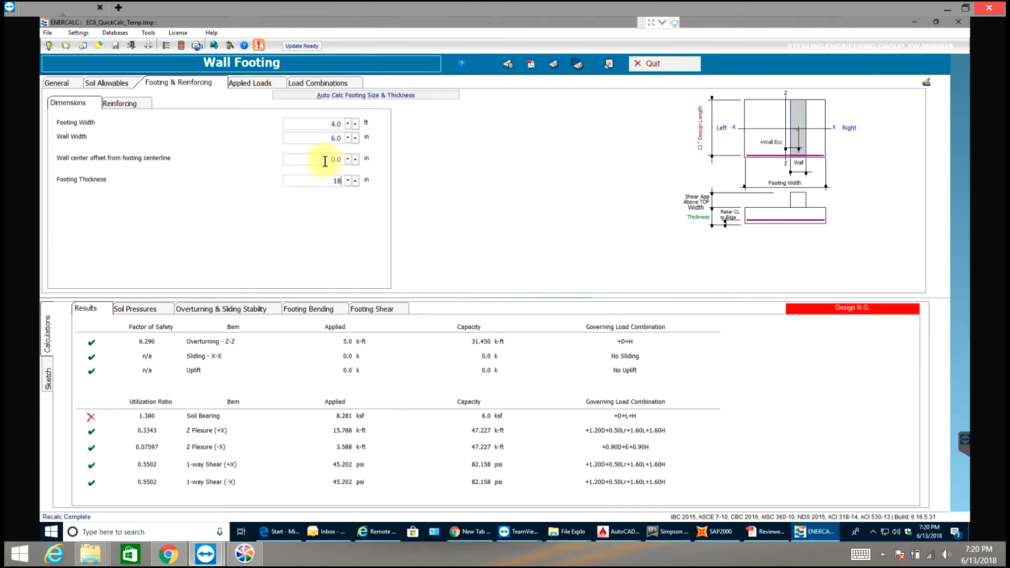
click(324, 160)
click(323, 179)
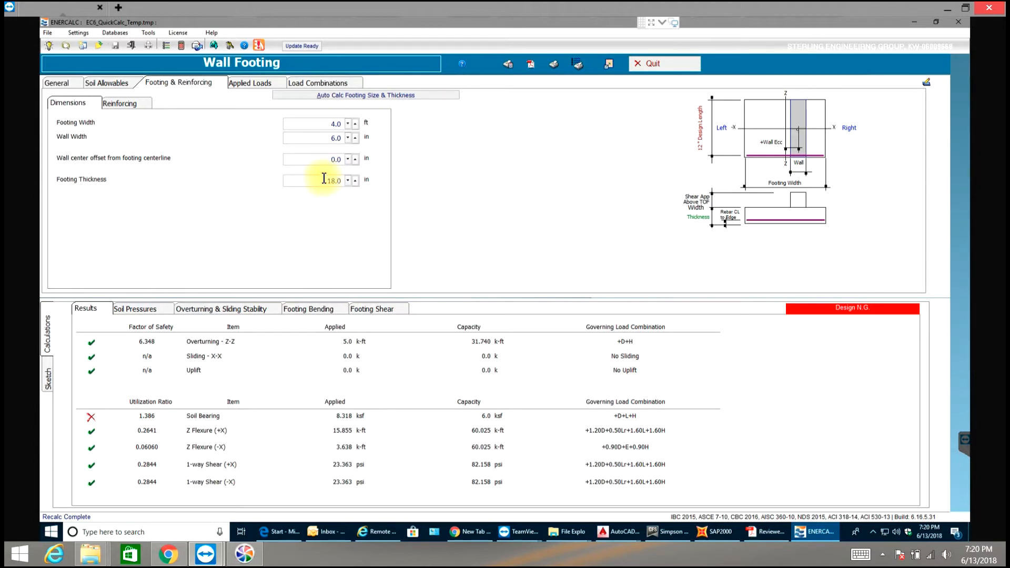
double_click(332, 179)
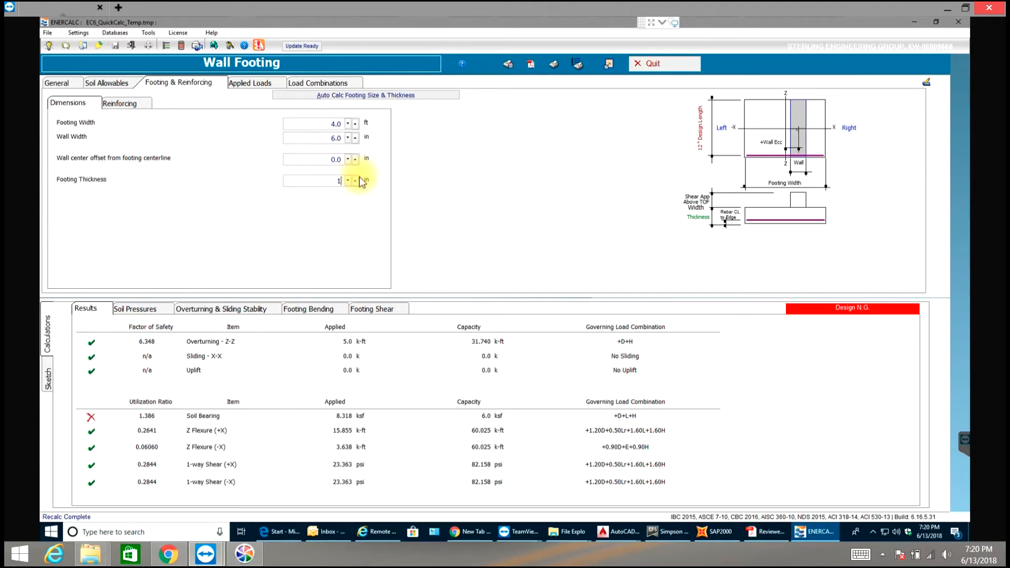
text(12)
Commit the 12 in thickness, then set width 6 ft and thickness 15 in so the design checks OK.
click(307, 125)
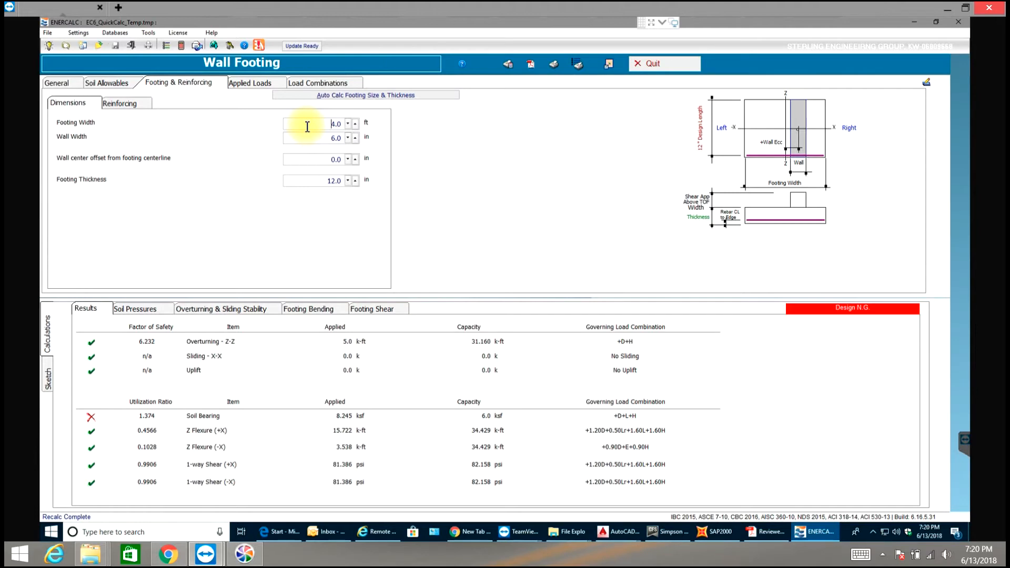
double_click(320, 125)
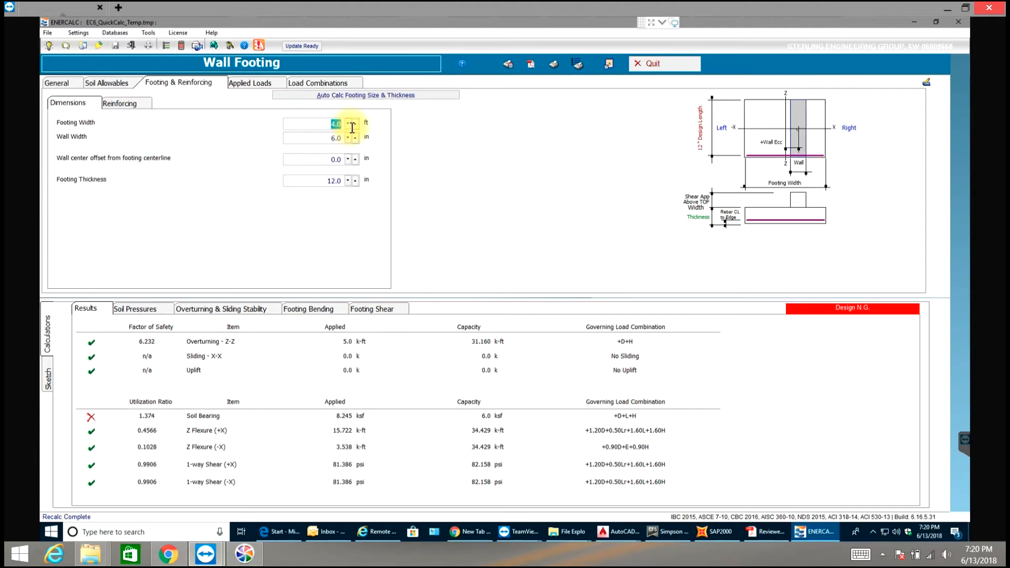
text(6)
click(321, 137)
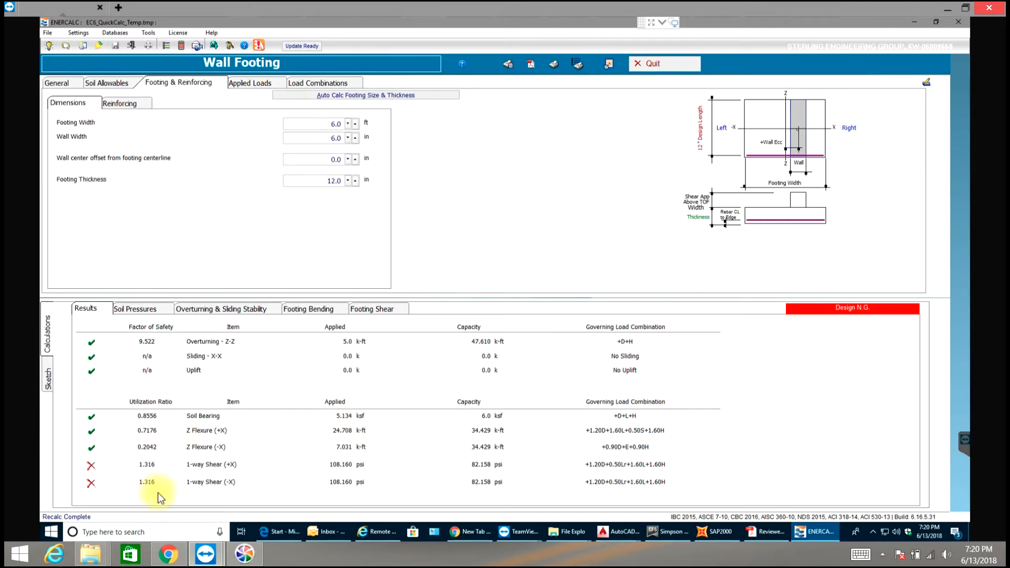
double_click(336, 180)
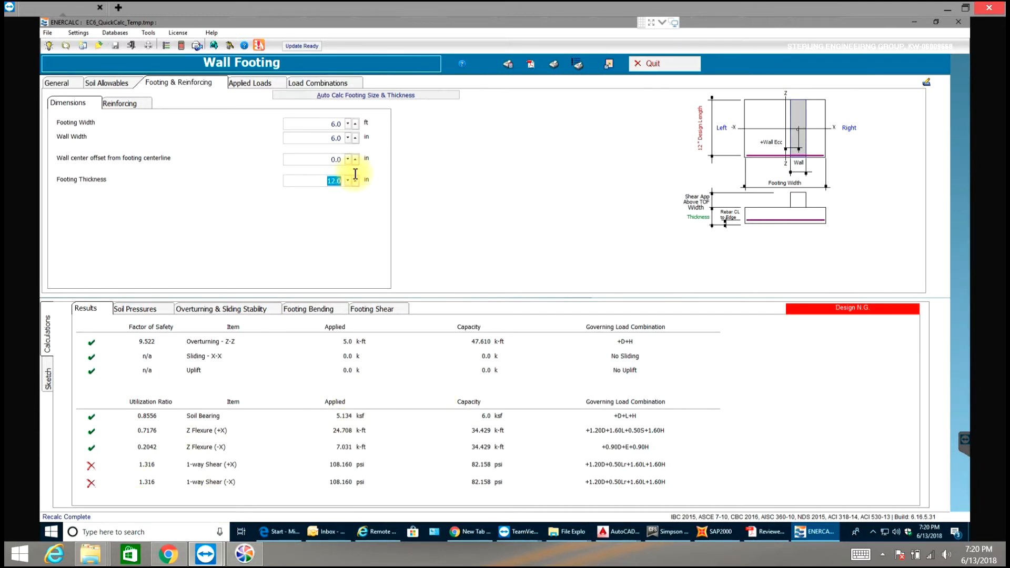
text(15)
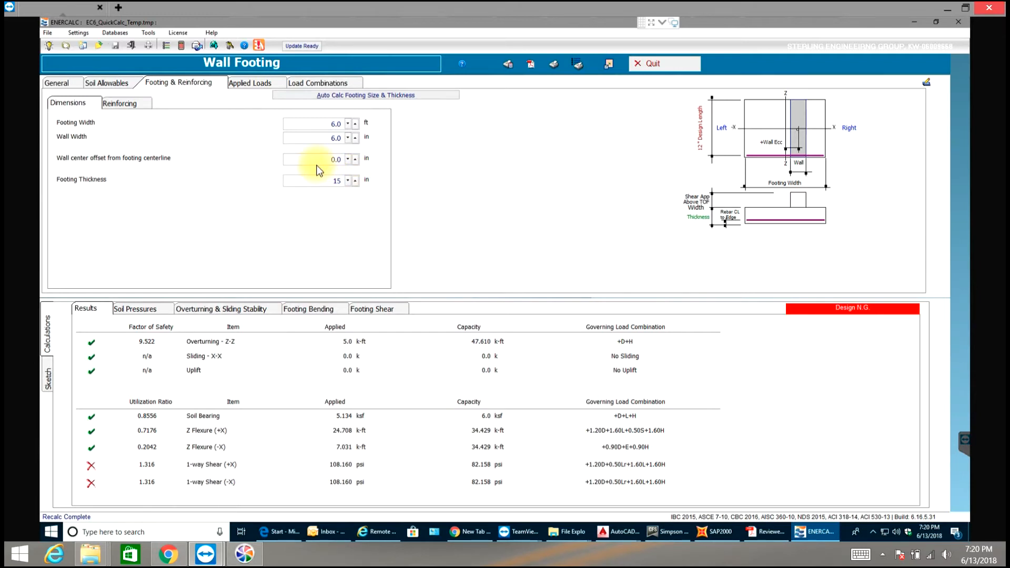
click(321, 158)
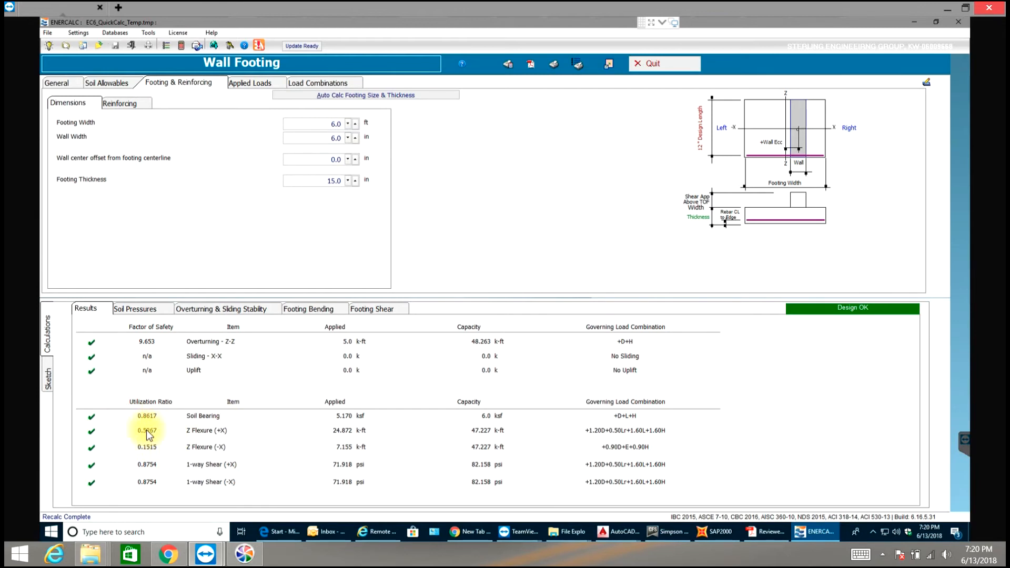
Review the Reinforcing and Dimensions sub-tabs, then bring up the Applied Loads inputs.
click(120, 104)
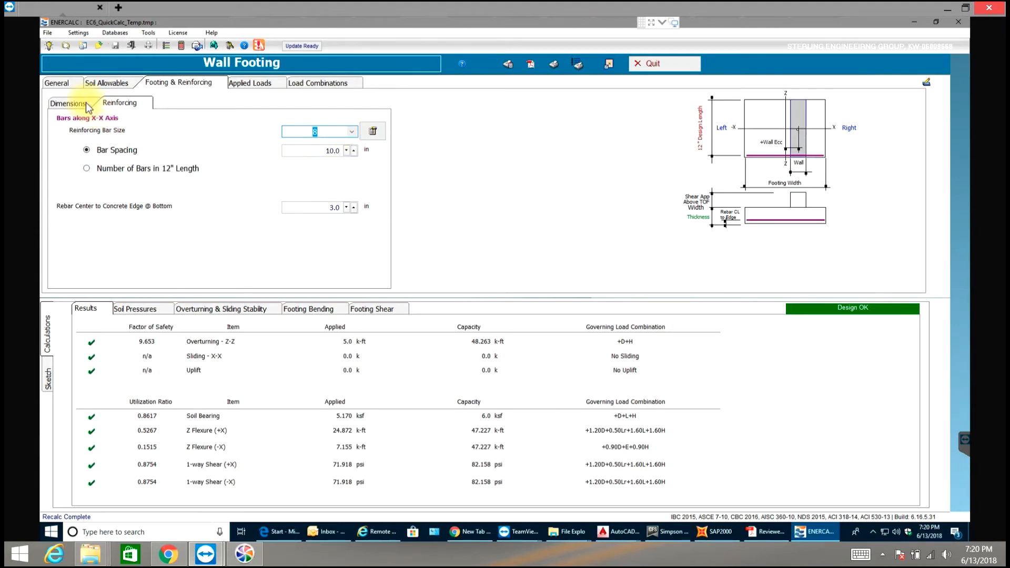
click(69, 104)
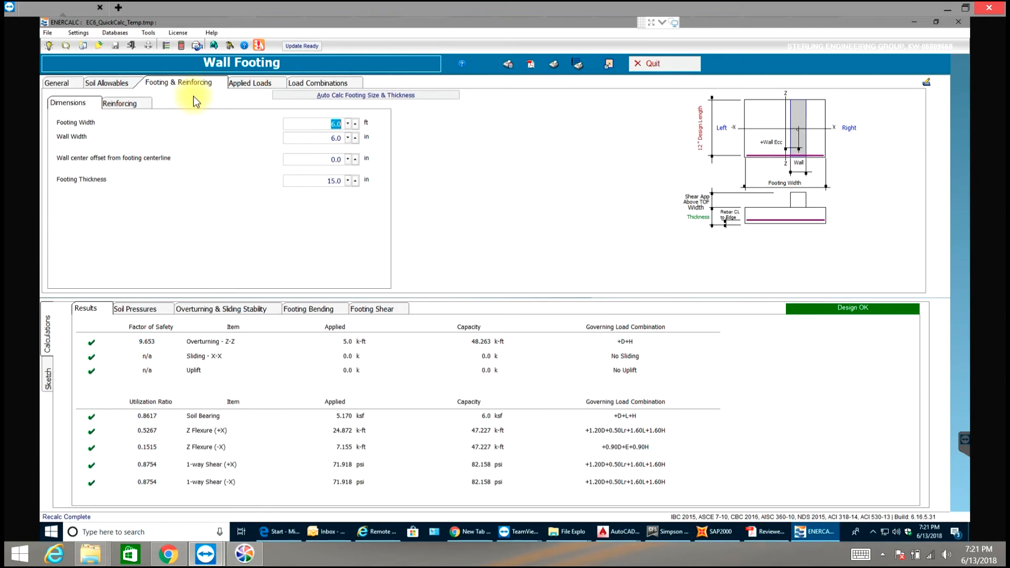
click(250, 83)
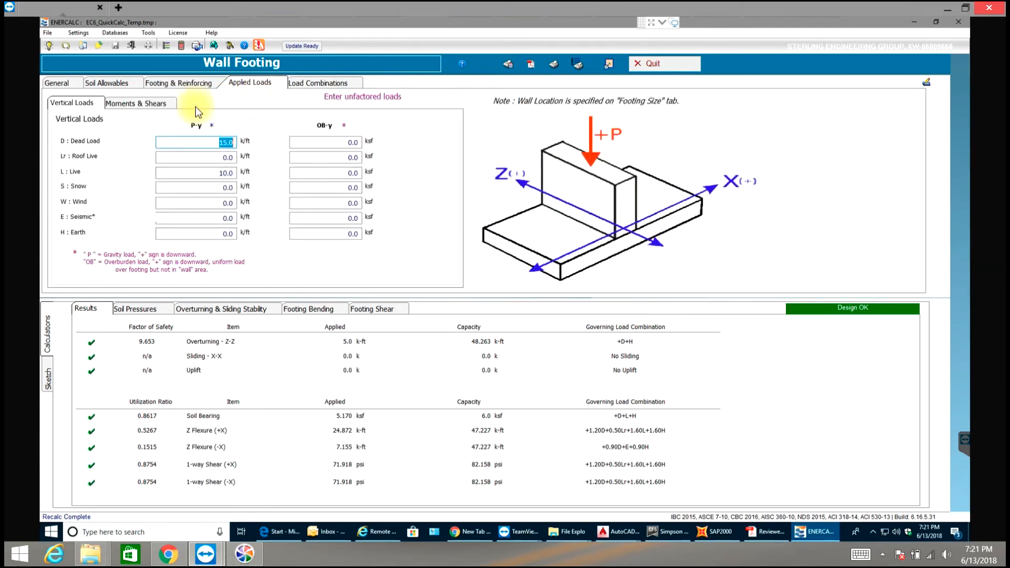
Review Soil Pressures, Overturning & Sliding, Footing Bending and Footing Shear results, ending on shear with 0.875 peak ratio.
click(167, 83)
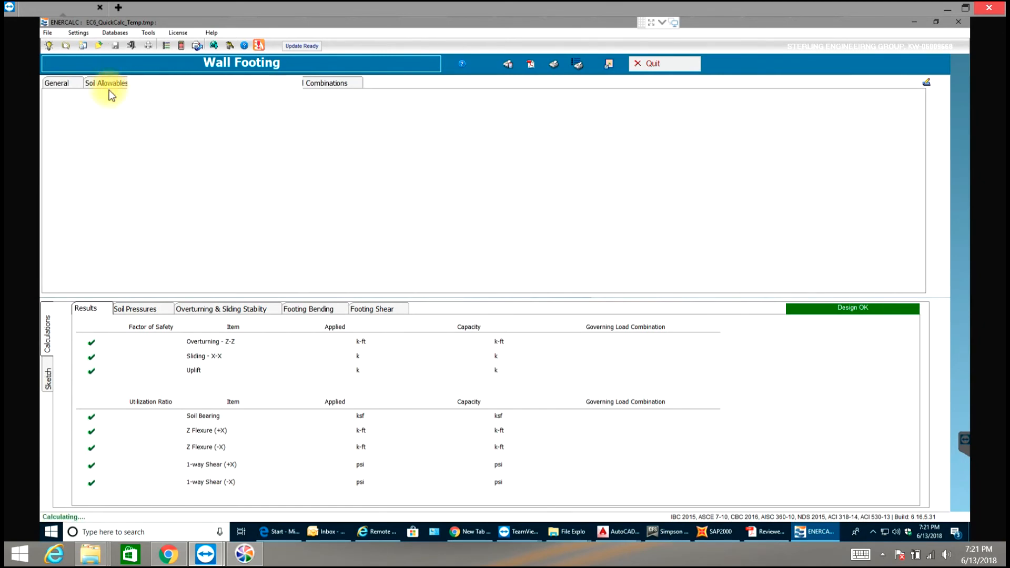
click(137, 309)
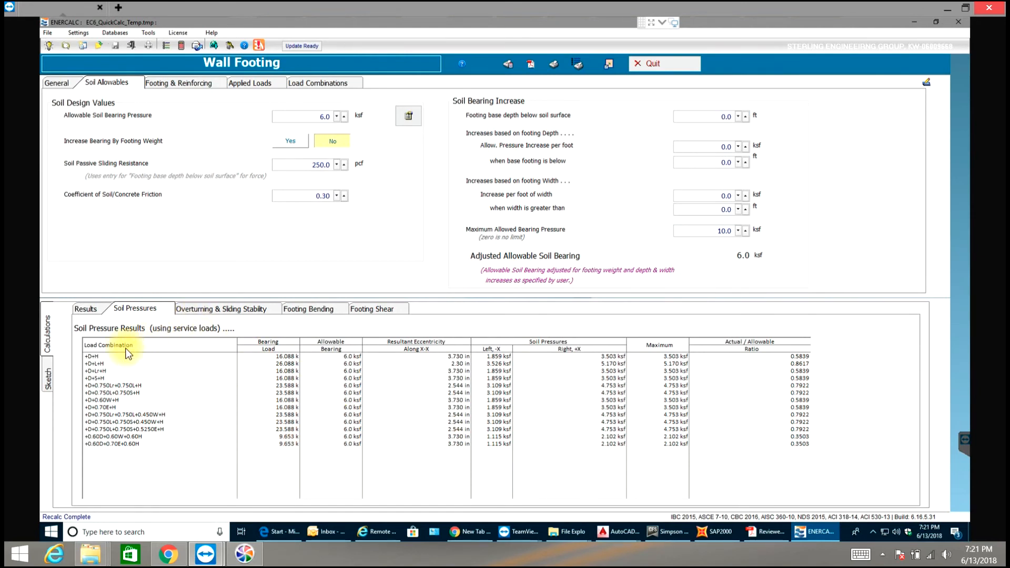
click(234, 310)
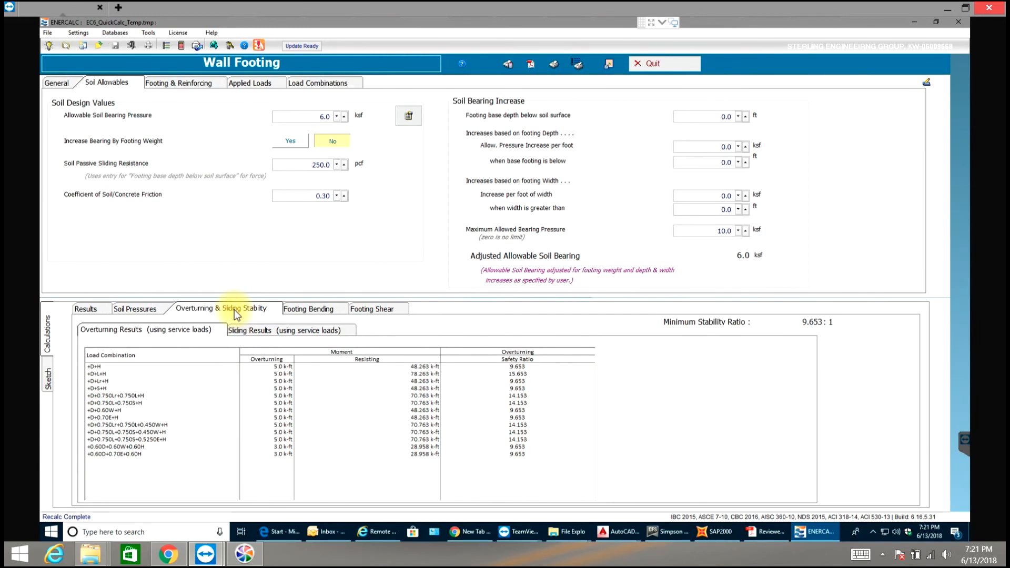
click(310, 309)
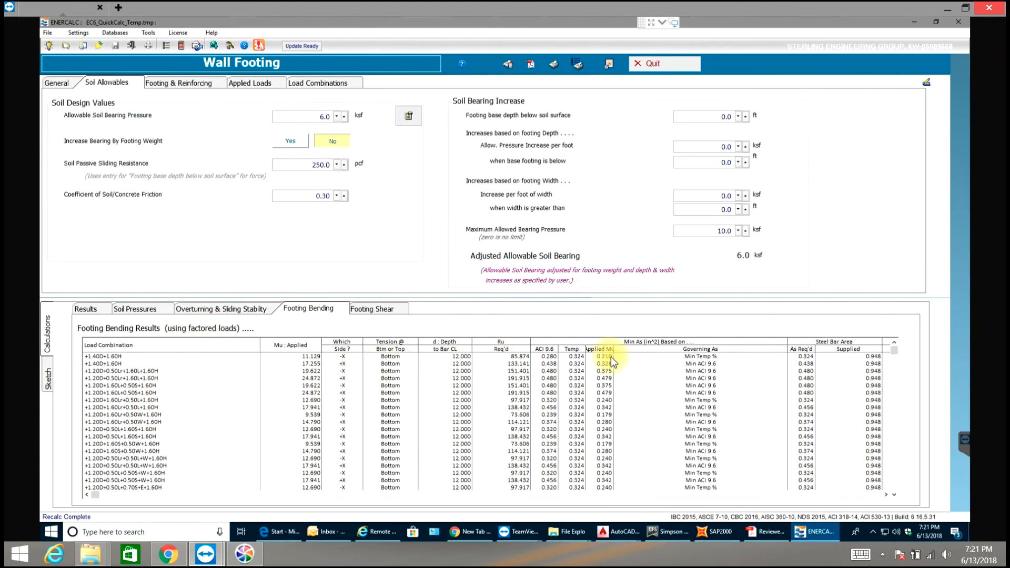
click(381, 309)
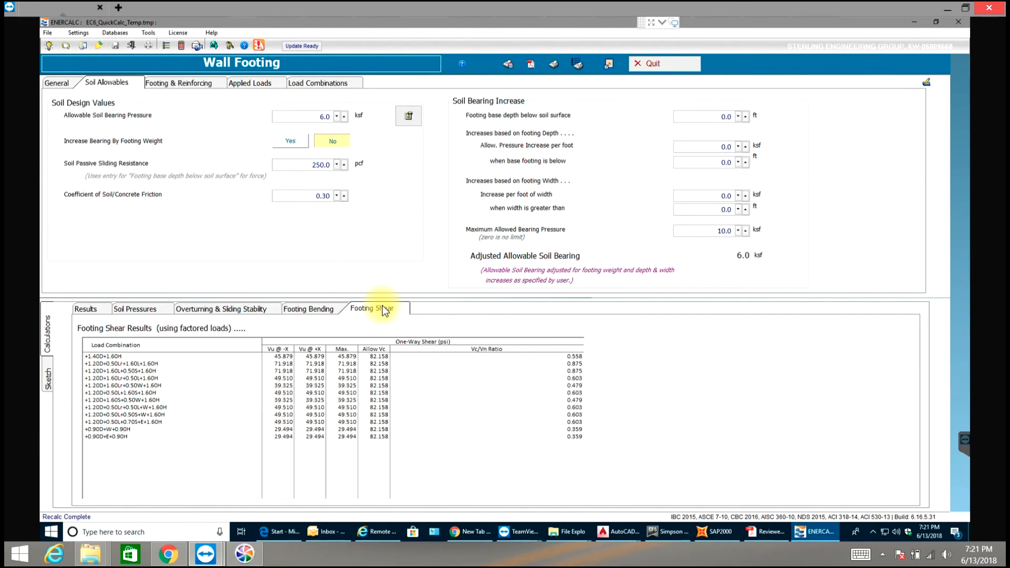